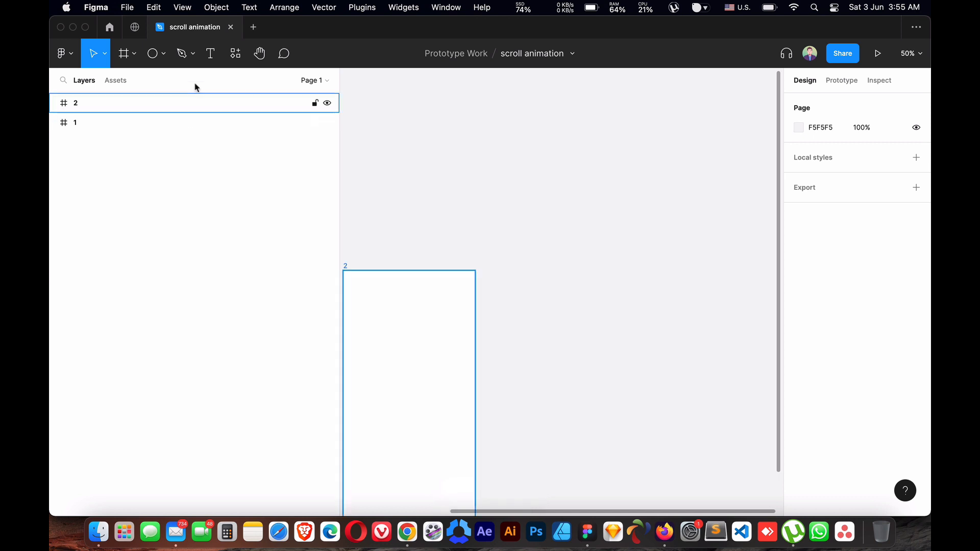
Draw a rectangle about 522 × 368 on the empty canvas beside frame 2.
click(163, 54)
click(141, 82)
mouse_move(539, 200)
mouse_down()
mouse_move(664, 312)
mouse_move(699, 313)
mouse_up()
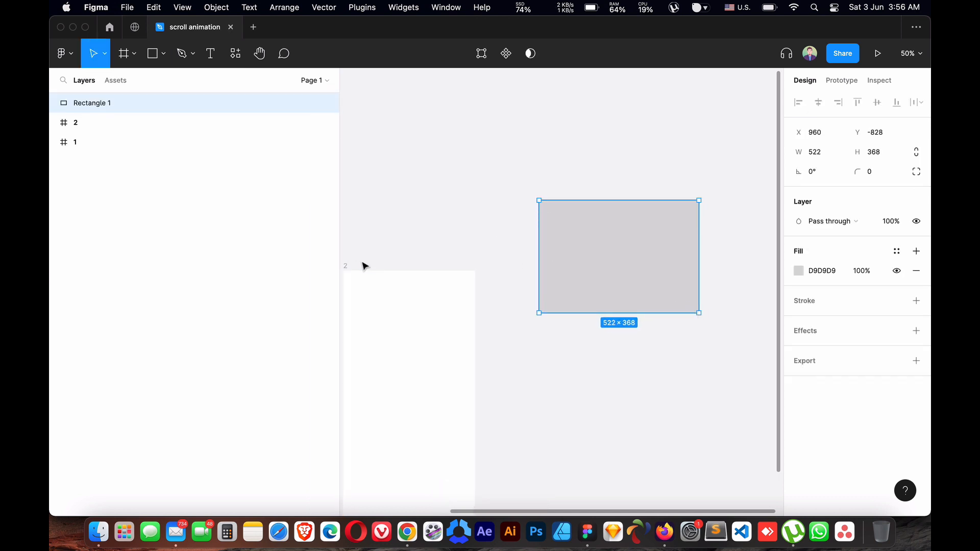
Resize the rectangle to a width of 430 and a height of about 294.
scroll(365, 263, left, 2)
click(396, 254)
click(743, 205)
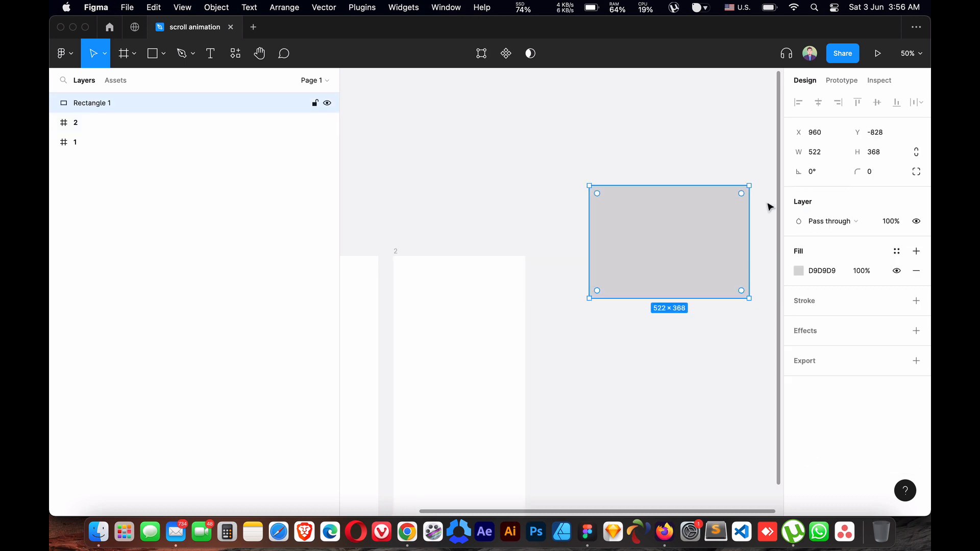
click(830, 152)
text(430)
key(Return)
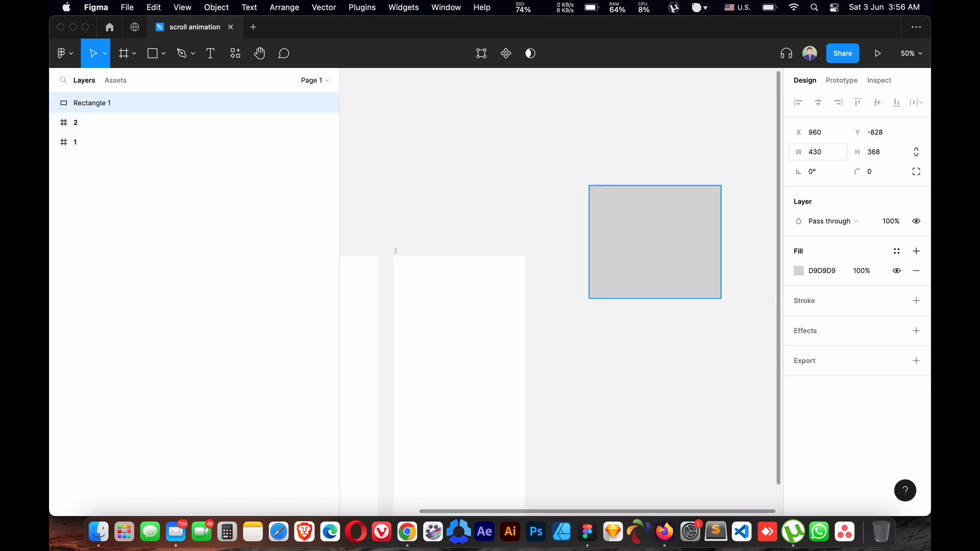
drag(658, 295, 660, 275)
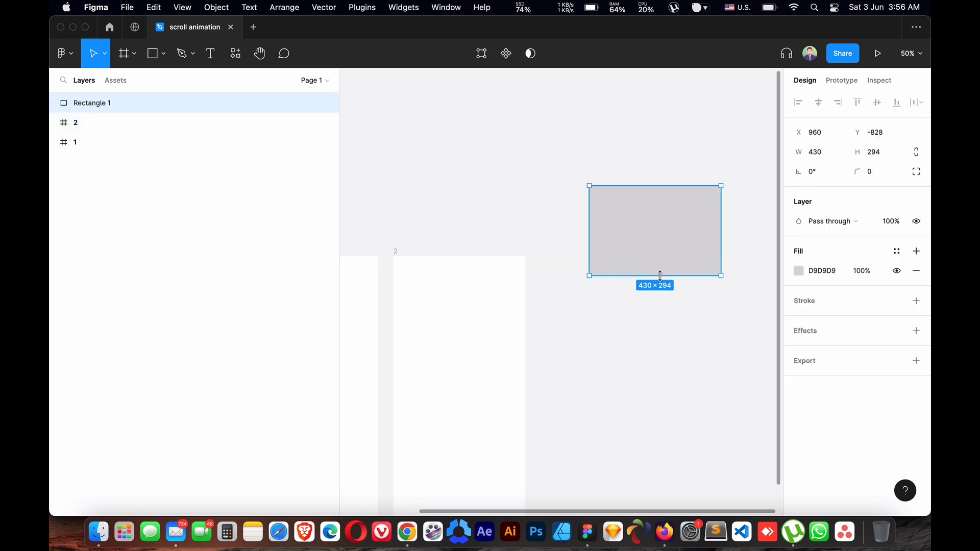
Change the rectangle's fill to purple 5830AE.
click(799, 271)
drag(736, 286, 644, 284)
drag(686, 376, 744, 371)
mouse_move(747, 256)
mouse_down()
mouse_move(766, 253)
mouse_move(742, 258)
mouse_up()
click(595, 312)
Duplicate the purple rectangle and place the copy flush against its right edge.
scroll(588, 296, right, 5)
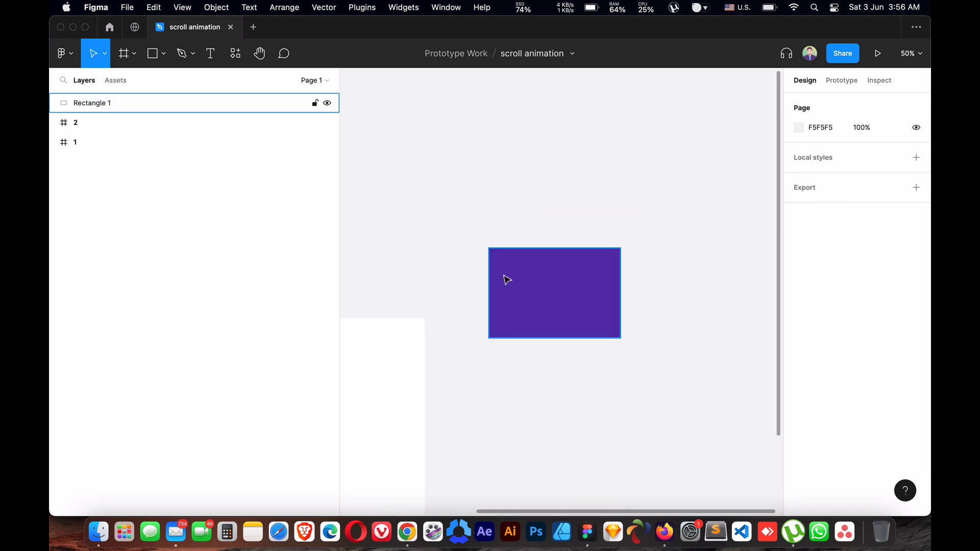
click(505, 277)
alt+drag(516, 297, 636, 301)
Set the duplicate rectangle's fill to dark grey 474747.
click(798, 271)
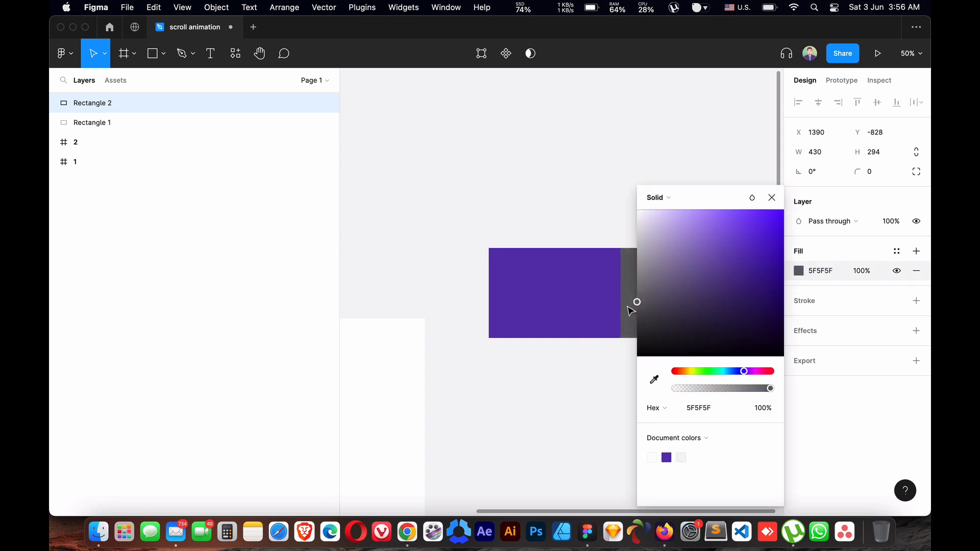
click(585, 398)
scroll(544, 367, right, 3)
click(638, 300)
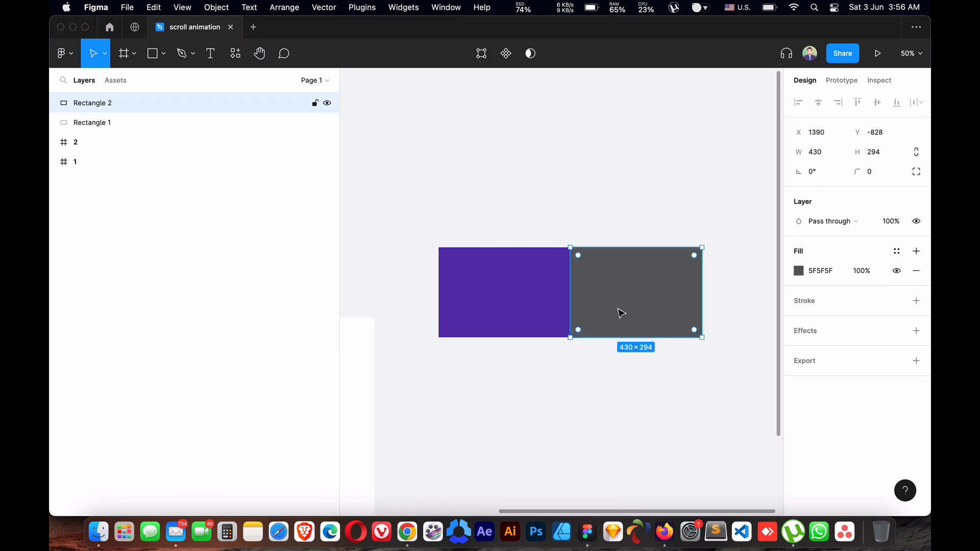
key(Escape)
click(652, 297)
click(798, 271)
drag(636, 301, 616, 334)
key(Escape)
Search the Iconify plugin for pause icons and import ic:sharp-pause-circle.
click(529, 309)
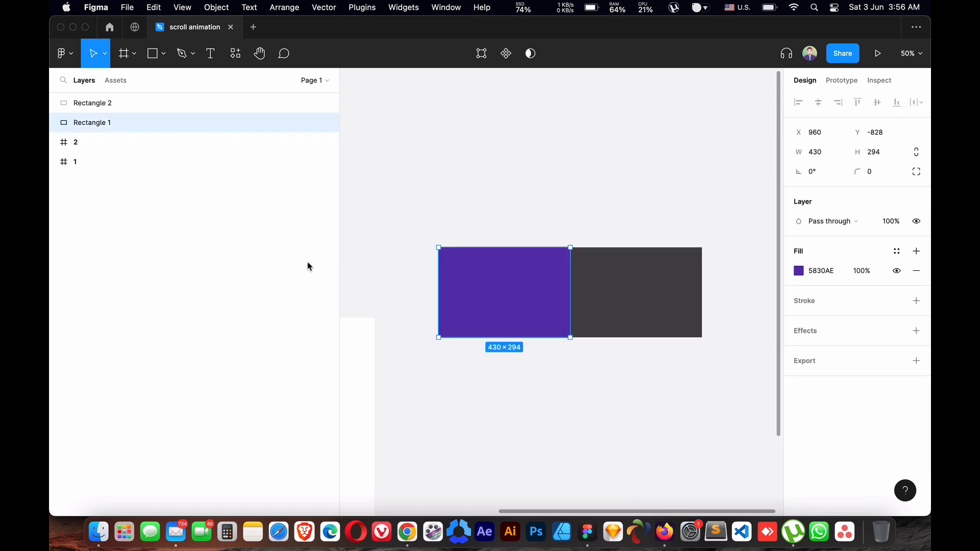
drag(521, 289, 522, 307)
click(359, 9)
click(361, 27)
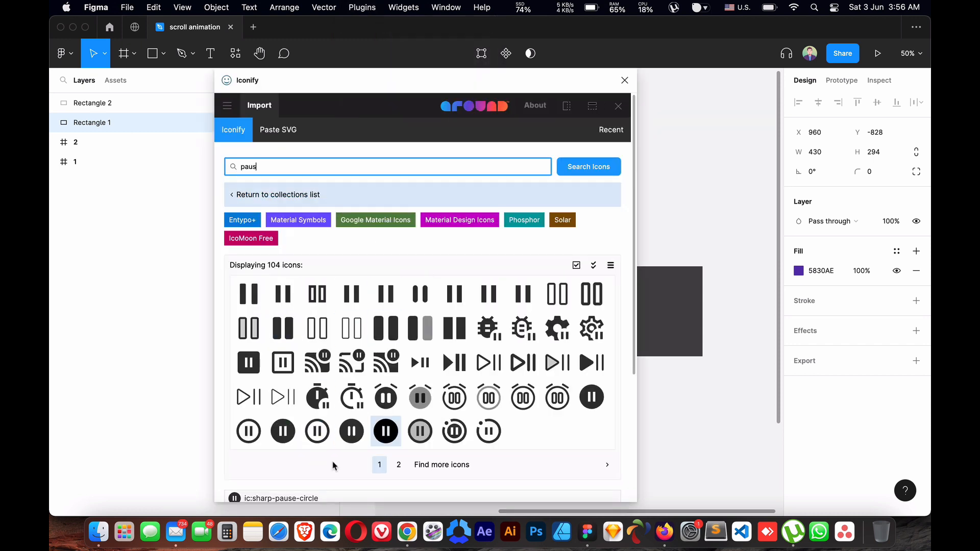
click(386, 432)
scroll(444, 437, down, 4)
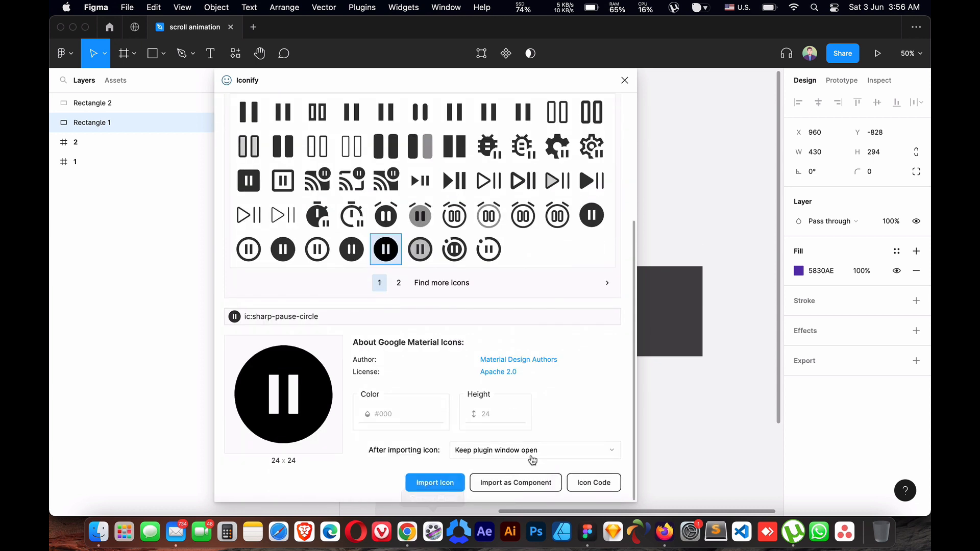
click(431, 483)
click(625, 80)
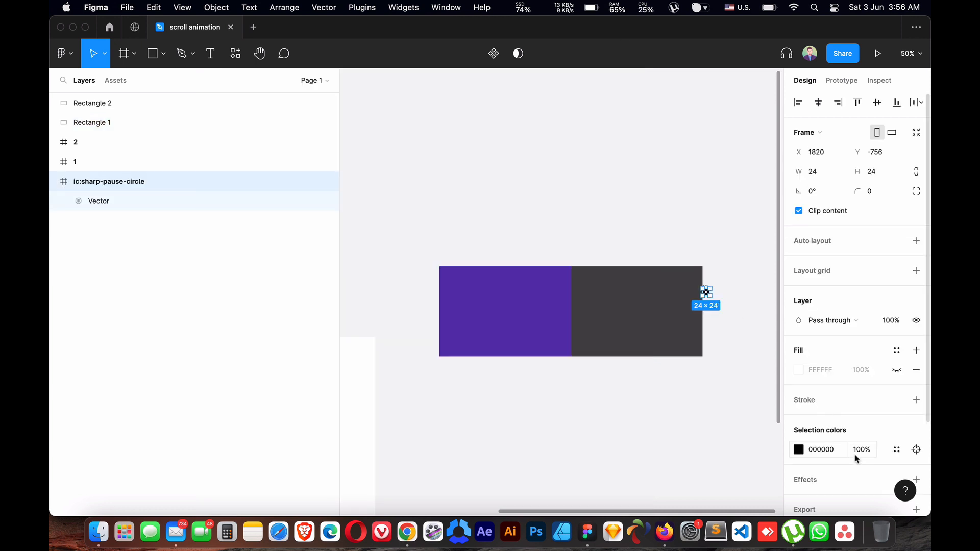
Scale the imported pause icon to 100 × 100 and set its colour to white FFFFFF.
click(879, 174)
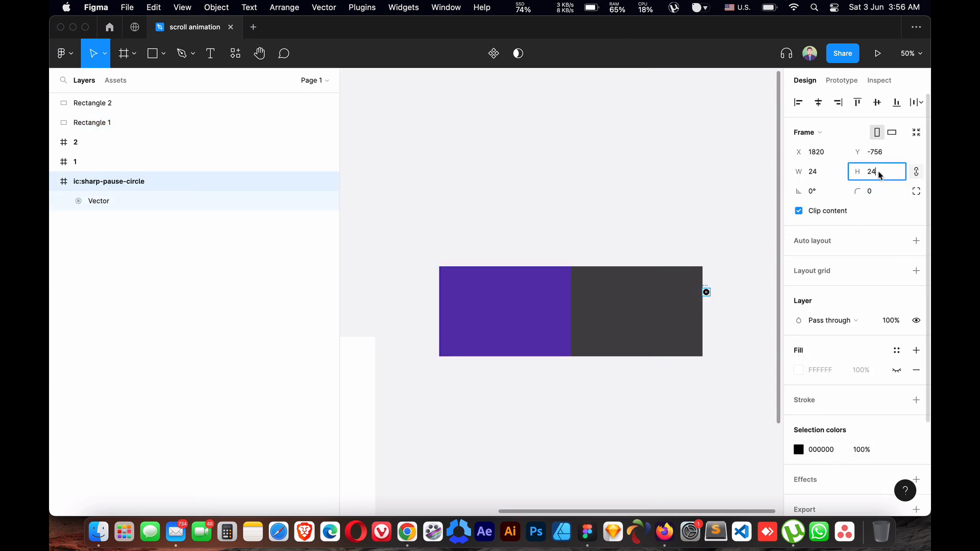
text(100)
key(Return)
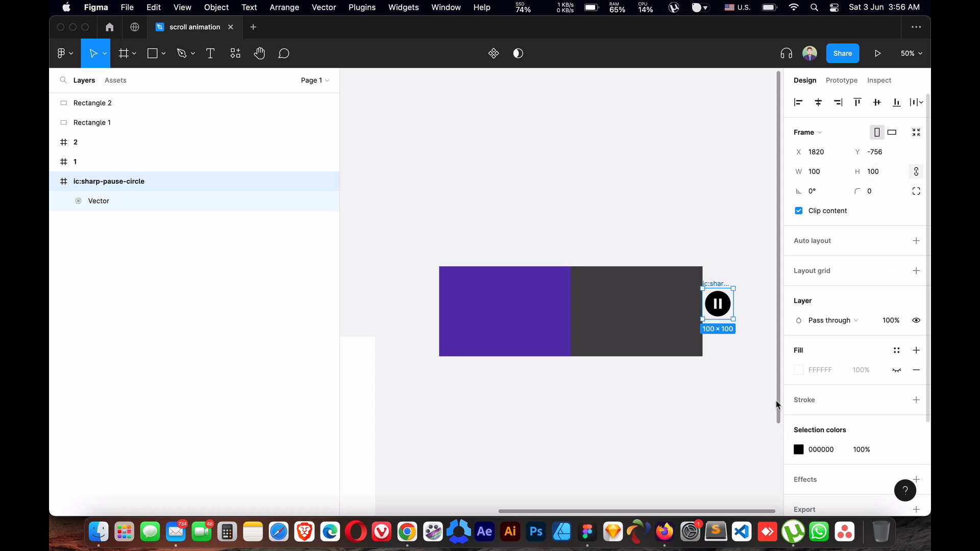
click(799, 450)
drag(699, 296, 599, 154)
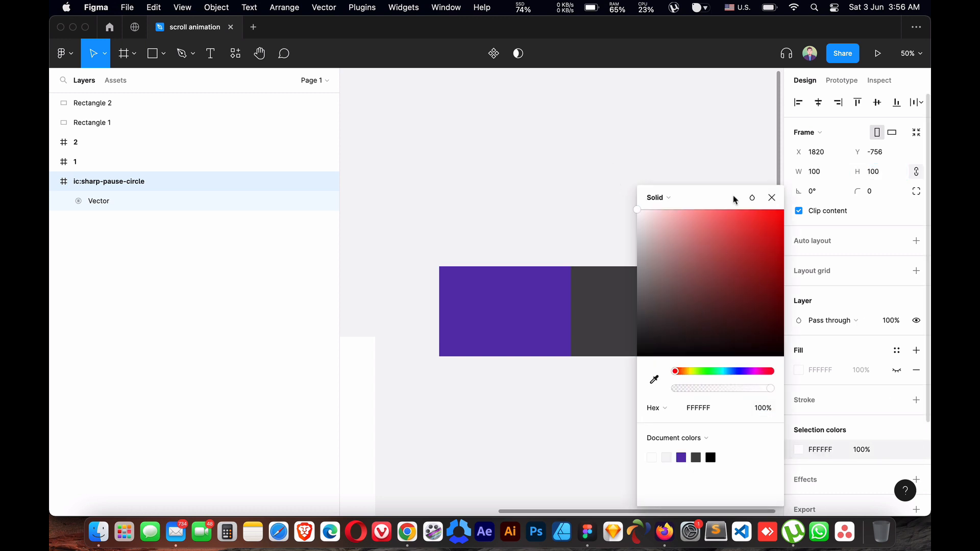
click(685, 145)
Place the pause icon vector on the purple rectangle, layered above Rectangle 1, and centre it horizontally and vertically.
drag(721, 301, 489, 308)
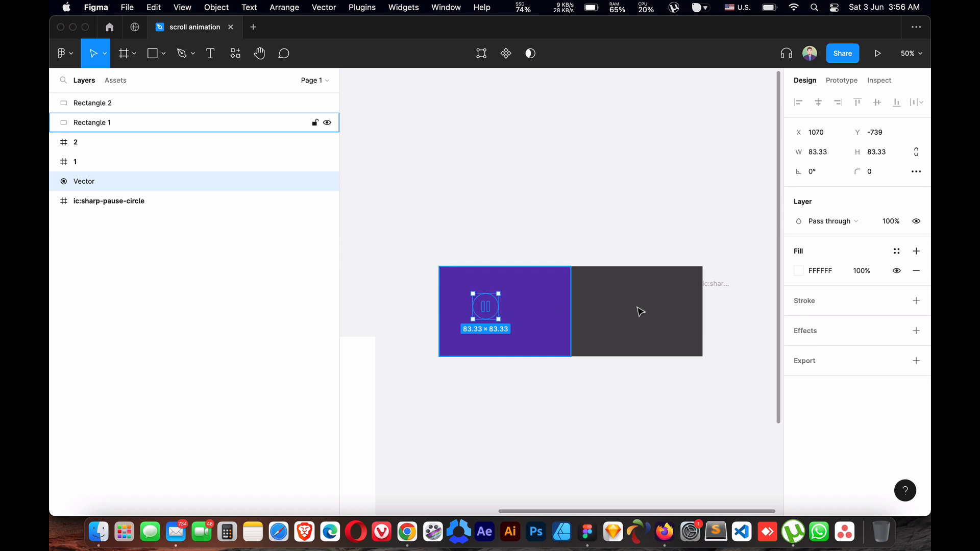
drag(101, 178, 99, 109)
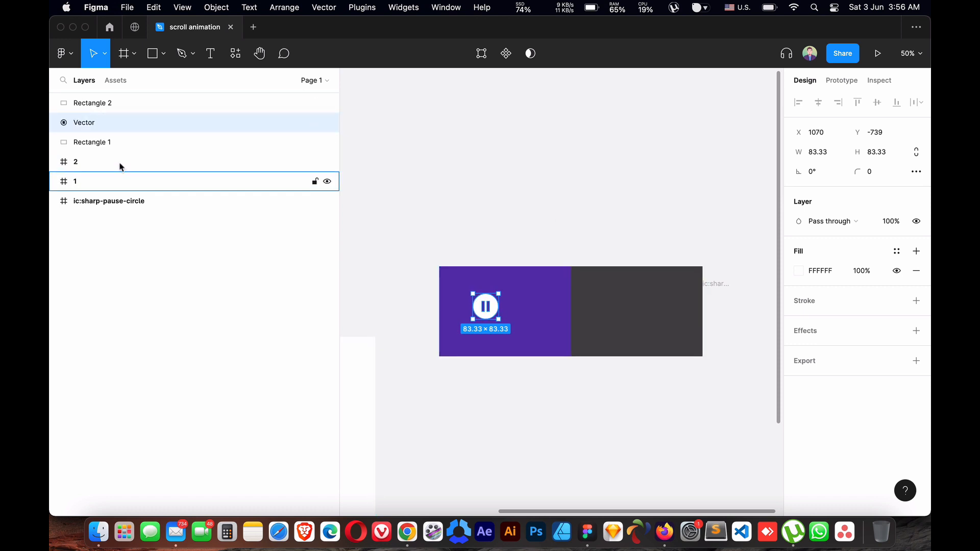
shift+click(99, 142)
click(819, 102)
click(877, 102)
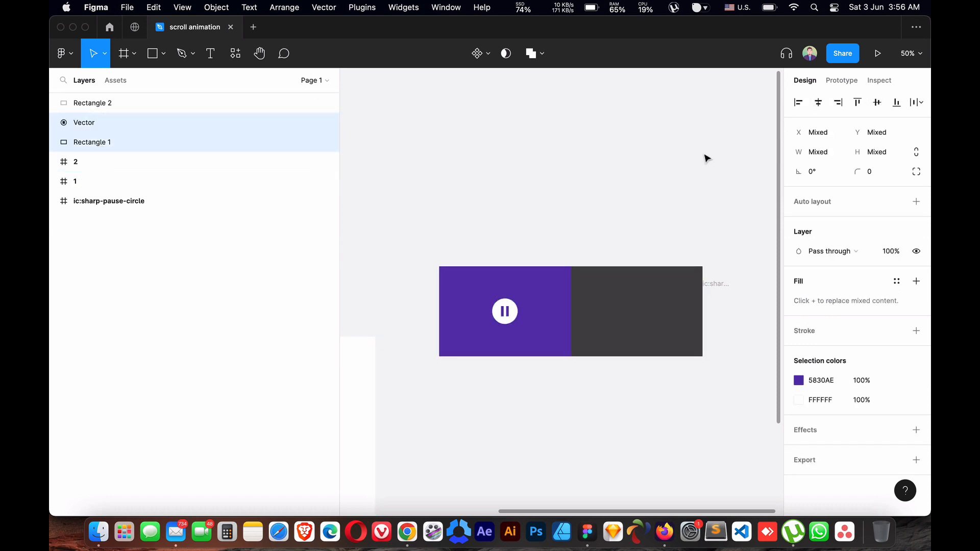
Delete the empty ic:sharp-pause-circle frame left over from the icon import.
double_click(75, 200)
key(BackSpace)
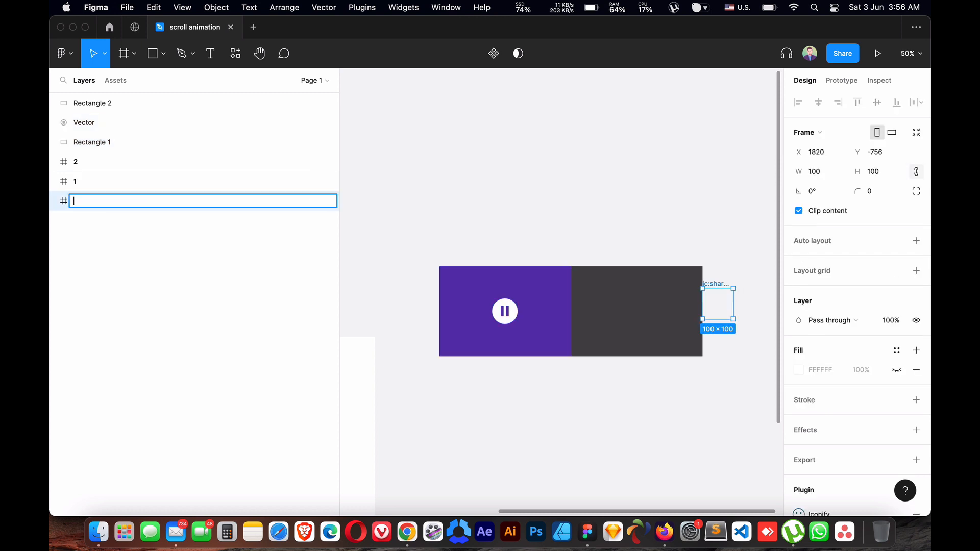
key(Return)
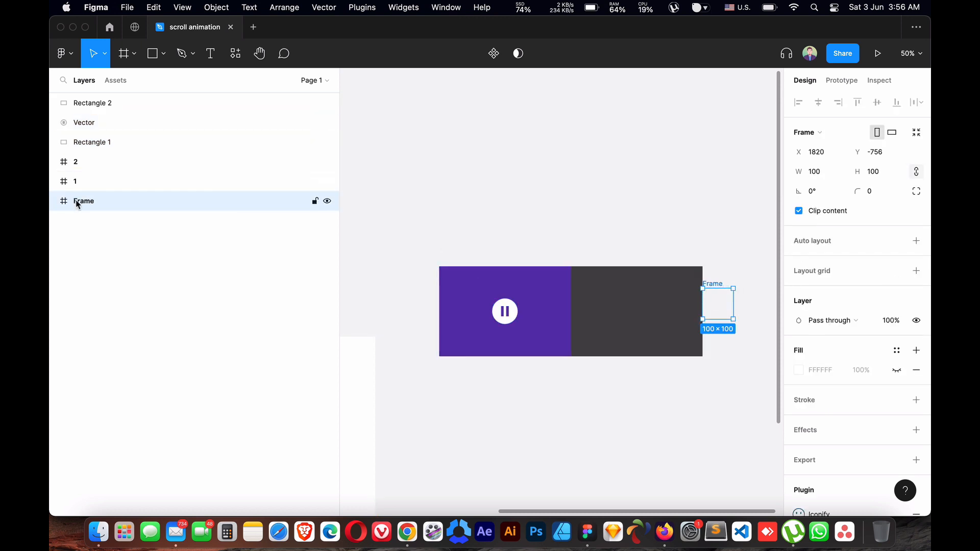
key(BackSpace)
Add the text "This is title text" on the dark grey rectangle and fill it white FFFFFF.
click(619, 322)
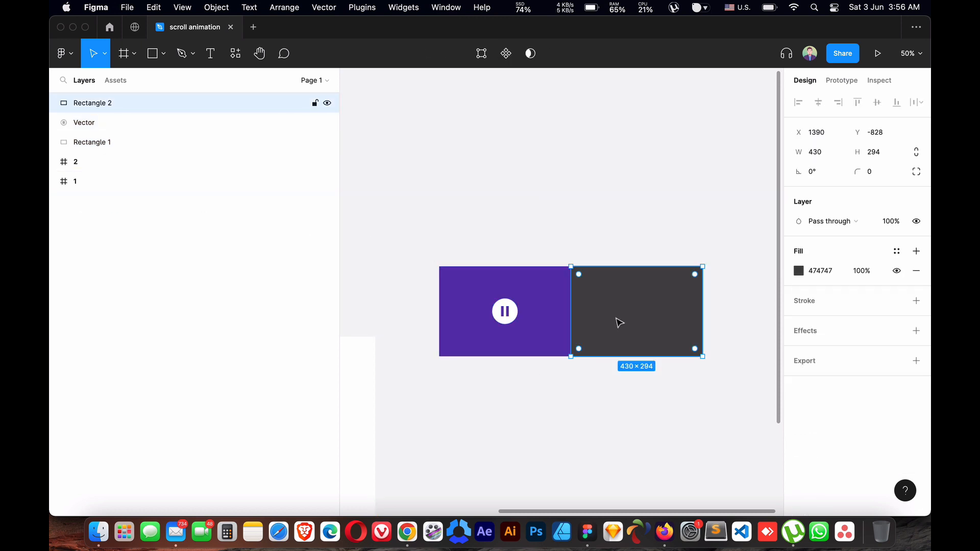
key(t)
click(601, 312)
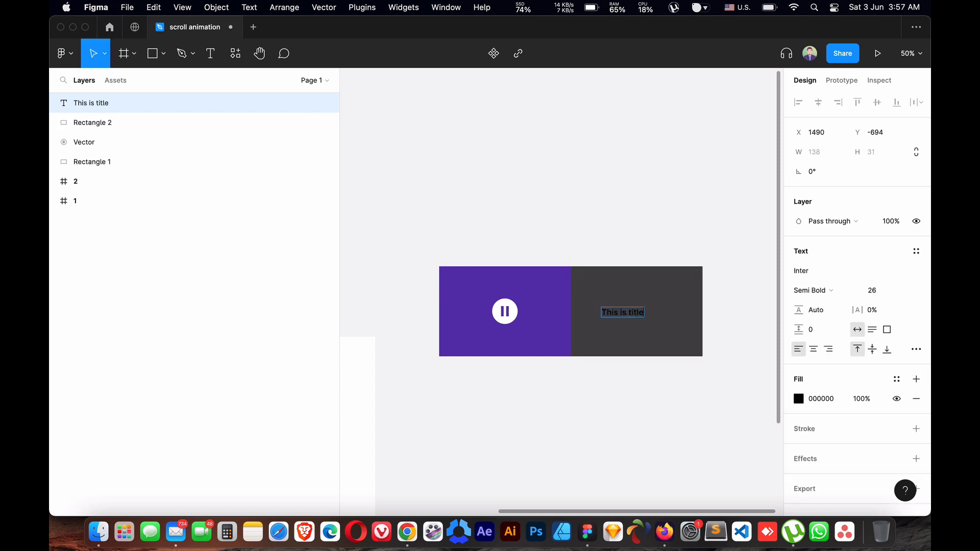
key(Escape)
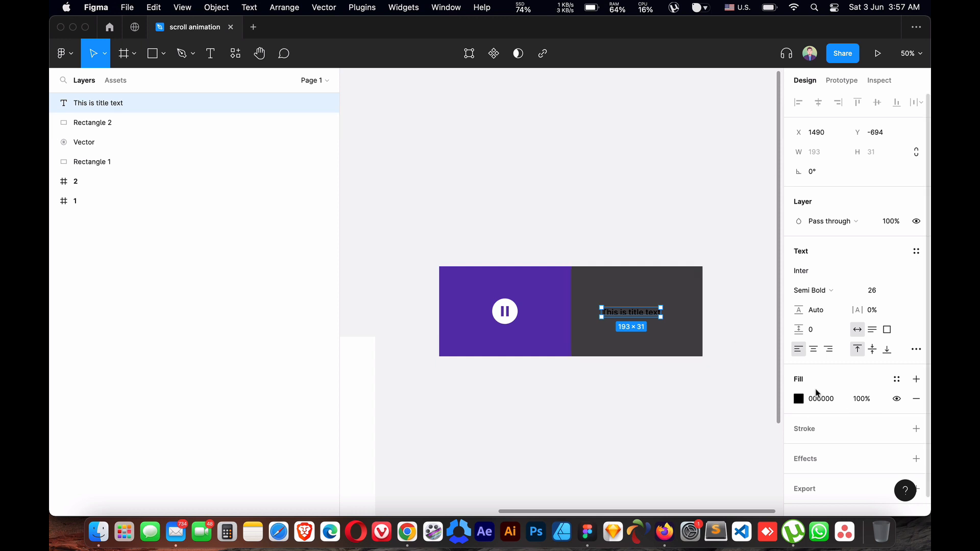
click(799, 398)
text(fff)
key(Return)
click(587, 455)
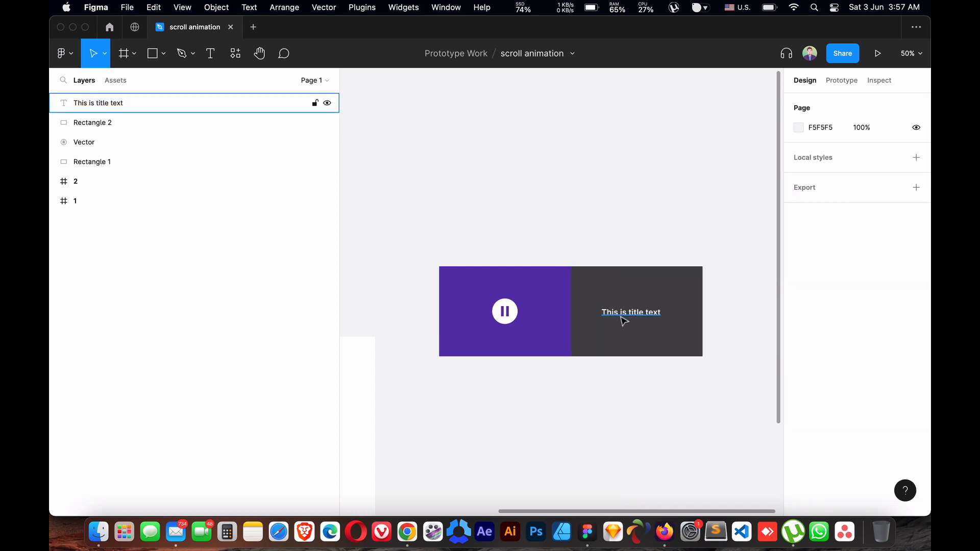
Move the title text toward the dark rectangle's upper-left corner and set its font size to 34.
click(630, 314)
drag(631, 314, 618, 296)
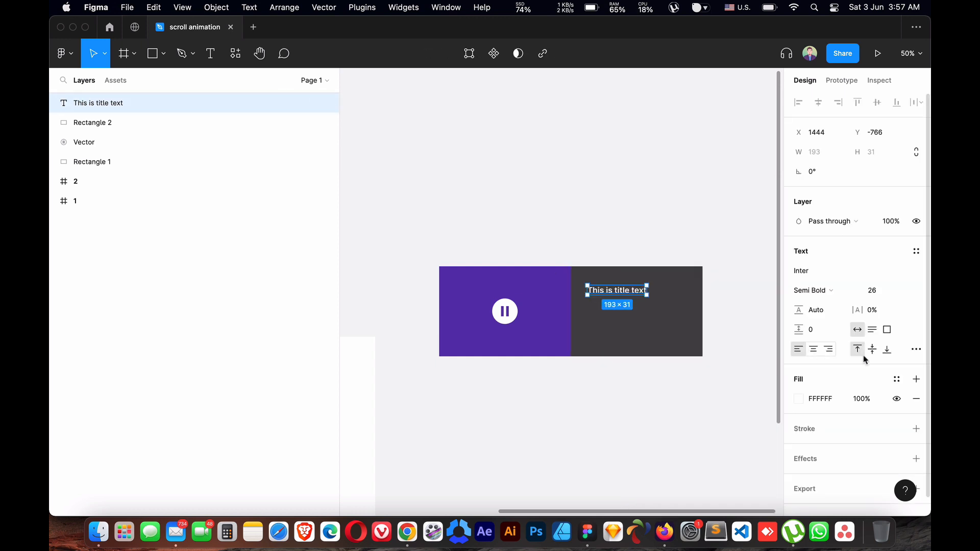
click(879, 293)
key(Up)
key(Up)
key(Up)
key(Up)
key(Up)
key(Up)
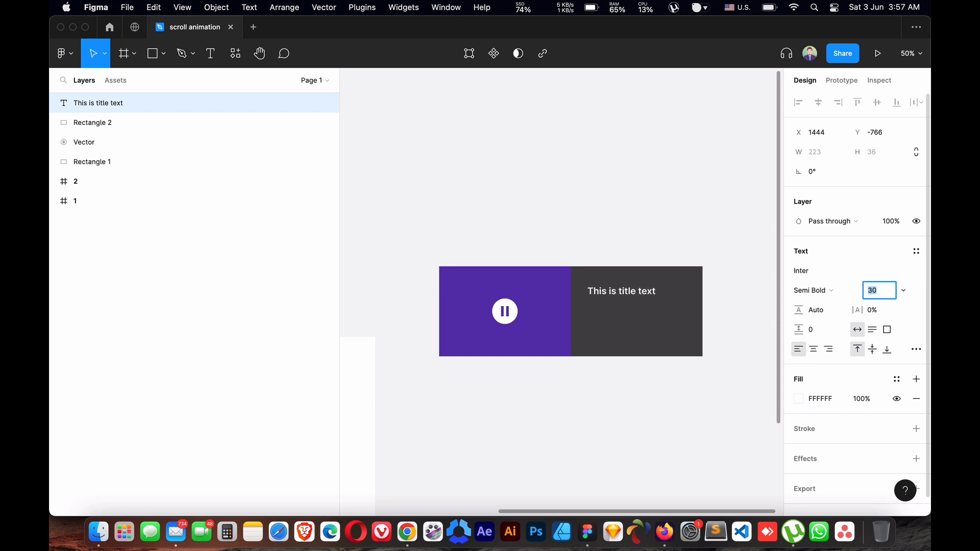
key(Up)
key(Up)
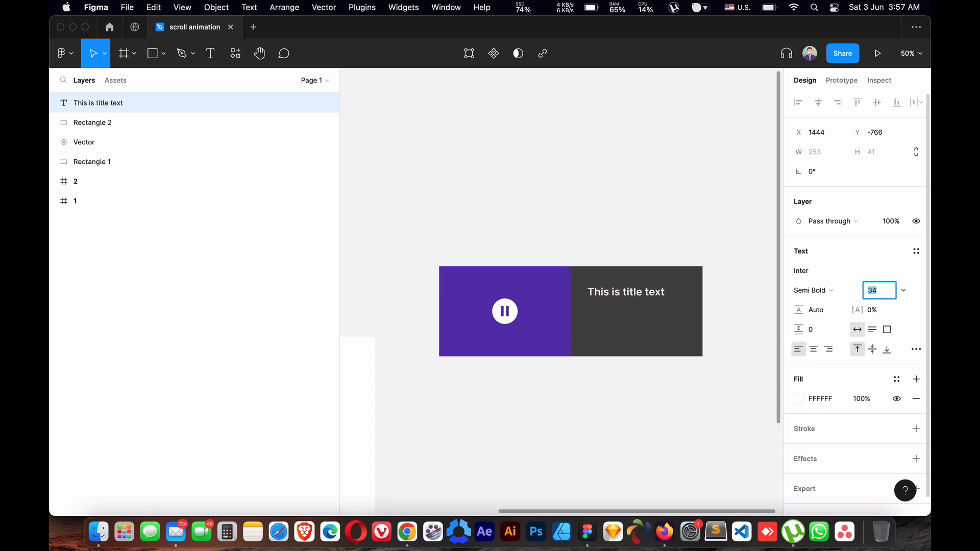
Duplicate the title text directly below itself and set the copy to Regular weight at size 20.
drag(612, 297, 620, 314)
key(super+z)
click(812, 290)
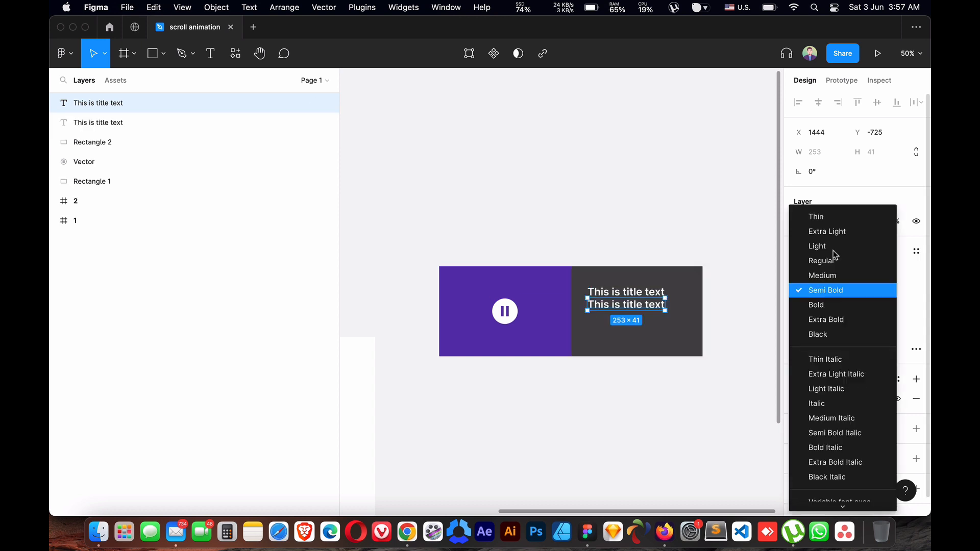
click(831, 259)
click(879, 295)
text(20)
key(Return)
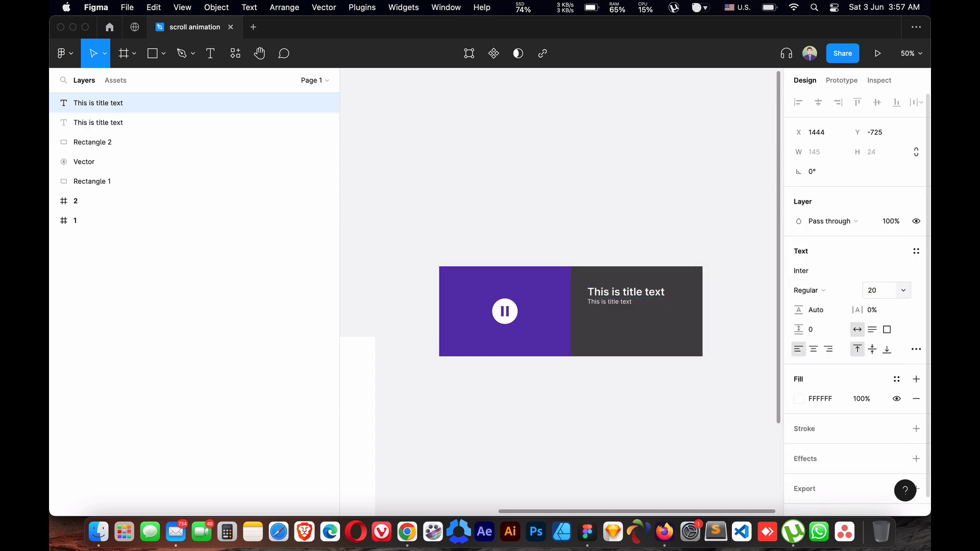
Replace the smaller text with "This is subheading text goes here", nudging it slightly below the title.
drag(613, 302, 611, 302)
double_click(611, 301)
text(T)
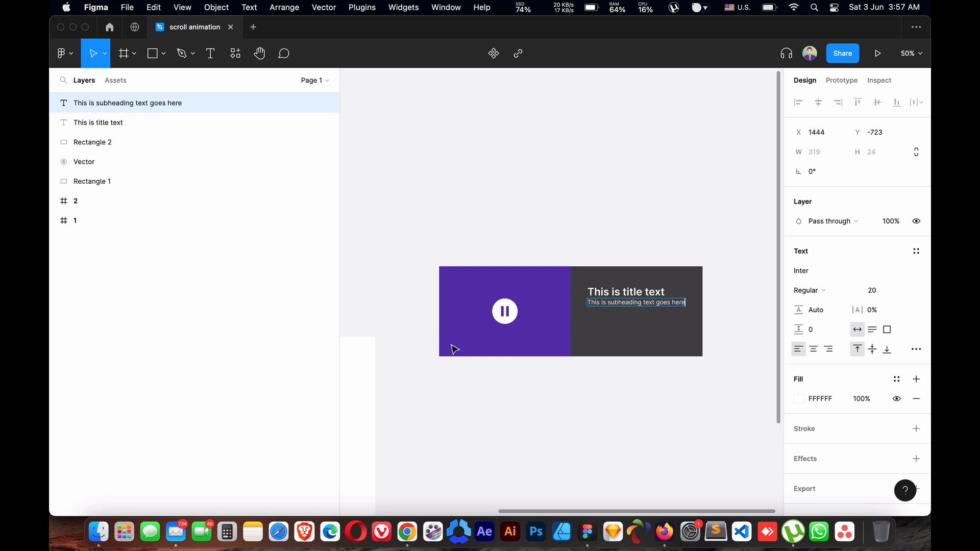
Group the title and subheading and position the group slightly above the dark rectangle's vertical centre.
shift+click(87, 123)
key(super+g)
shift+click(88, 123)
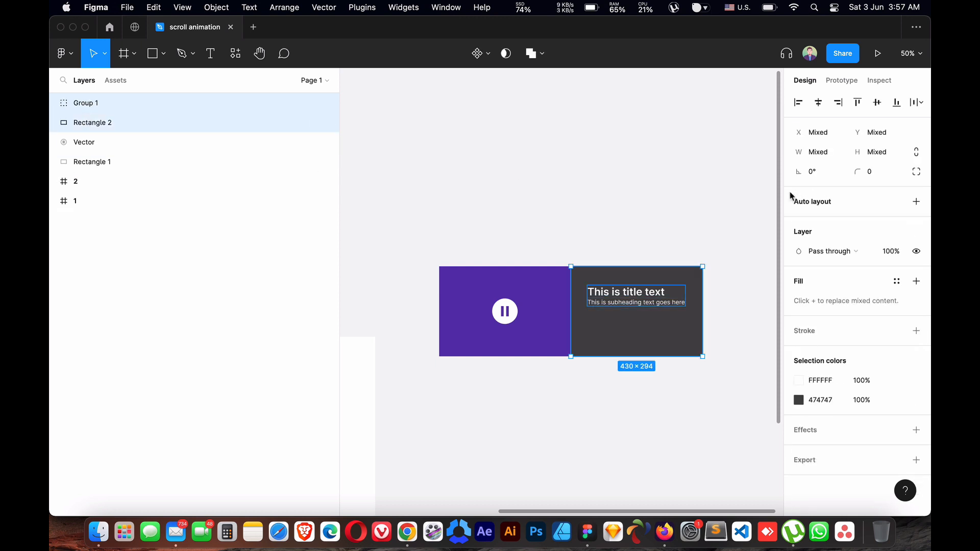
click(877, 103)
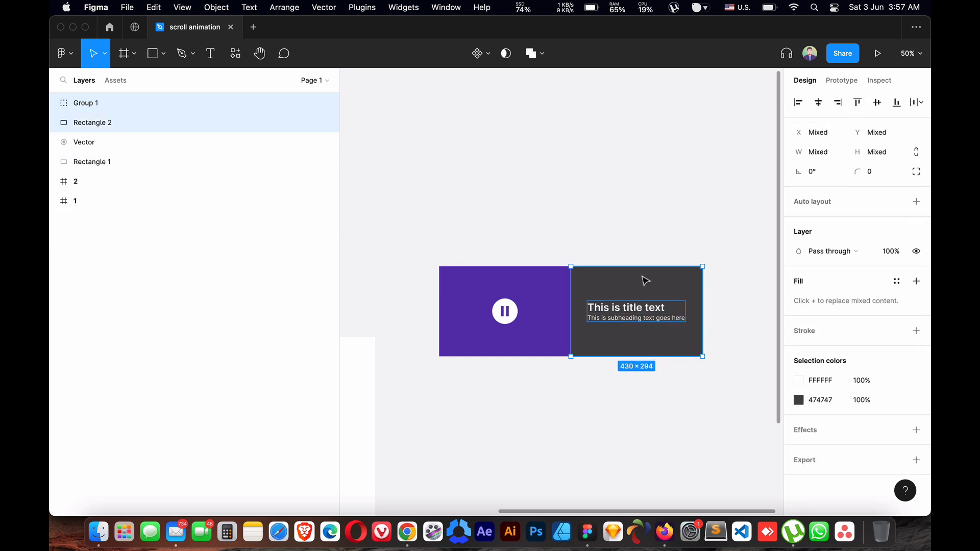
click(612, 312)
drag(615, 310, 611, 300)
Group the text with the dark rectangle, and the pause icon with the purple rectangle.
shift+click(69, 123)
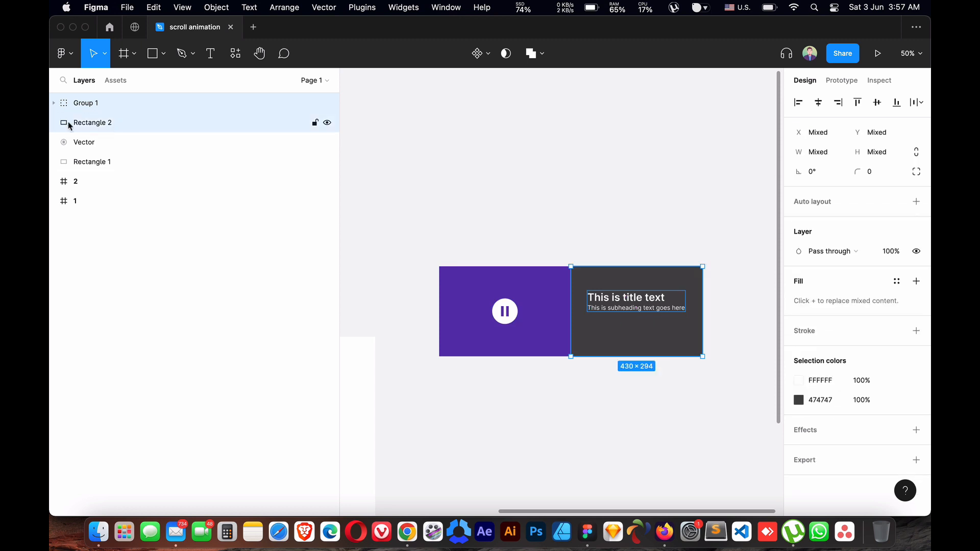
key(super+g)
click(70, 123)
shift+click(86, 142)
key(super+g)
Combine the purple and dark grey groups into one group and name it "banner".
shift+click(90, 103)
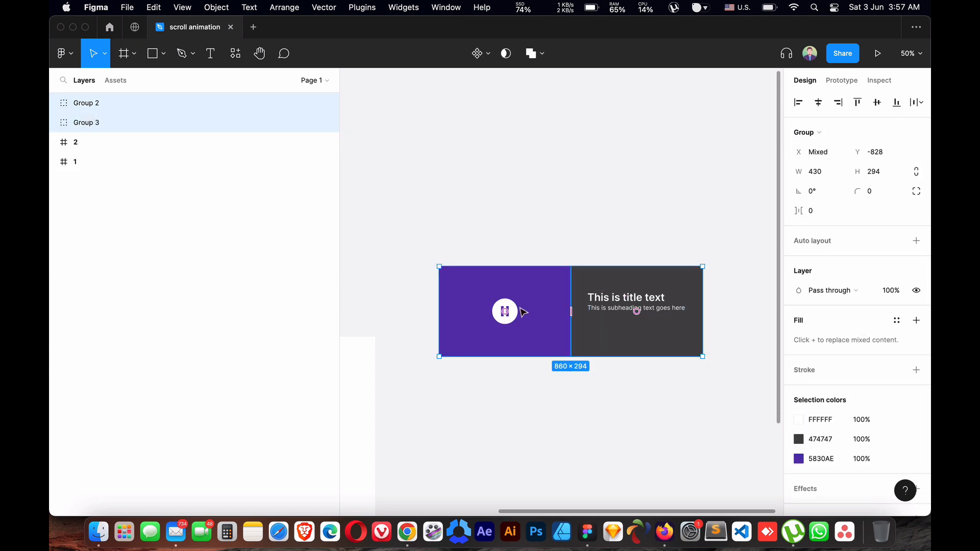
key(super+g)
double_click(88, 102)
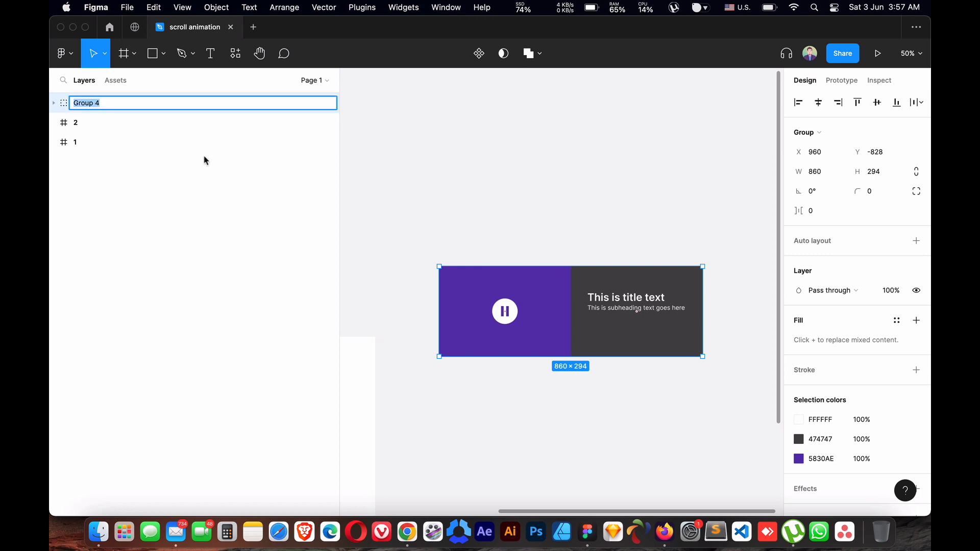
text(banner)
key(Return)
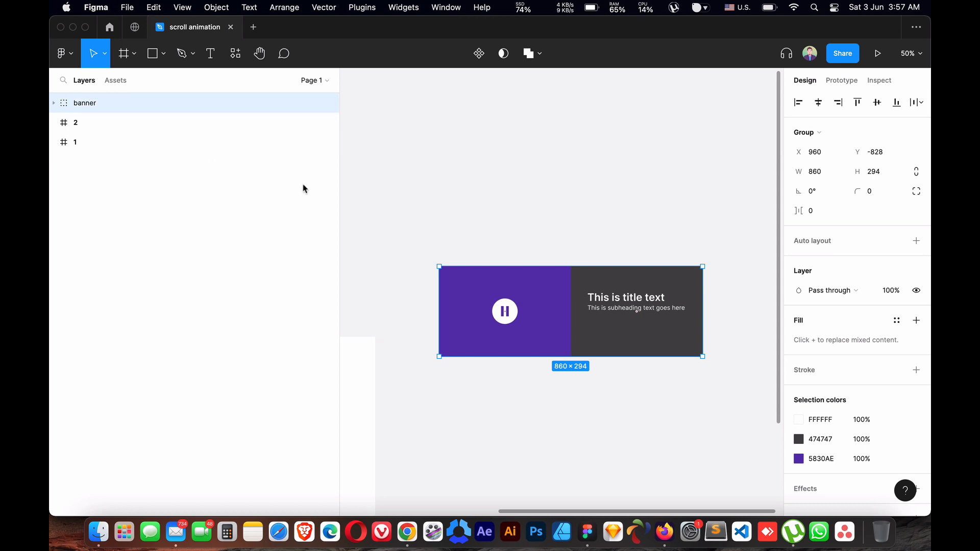
Paste a copy of the banner into frame 1 with its purple half filling the top of the frame.
click(442, 216)
scroll(442, 216, left, 6)
scroll(442, 216, down, 3)
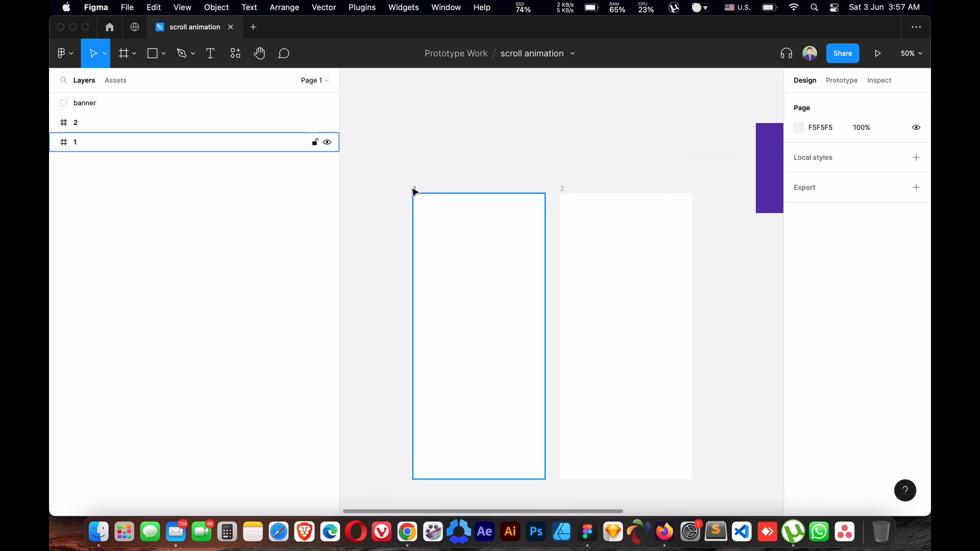
click(414, 191)
key(super+v)
drag(446, 328, 477, 234)
click(460, 390)
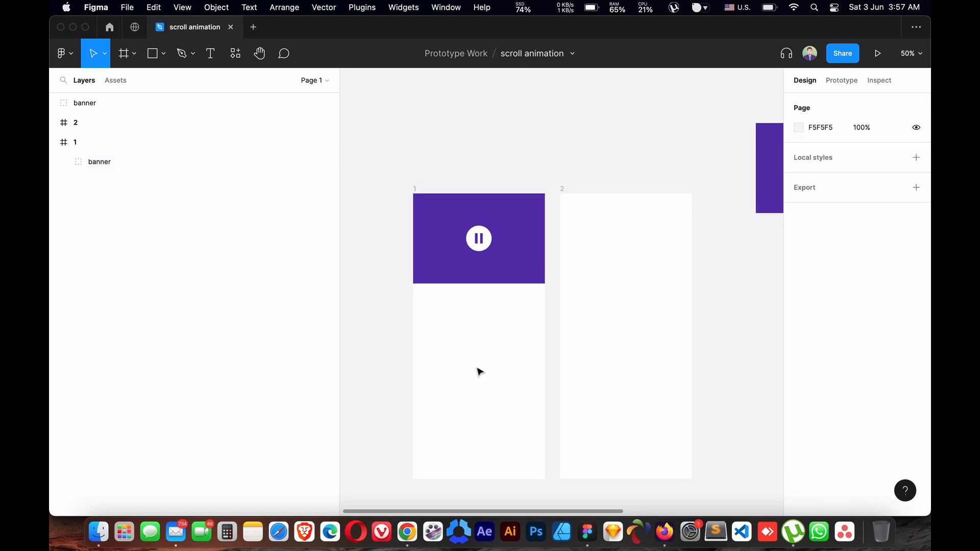
Add the text "This is title" in frame 1 below the banner.
scroll(479, 372, up, 3)
scroll(447, 353, down, 3)
scroll(447, 352, left, 2)
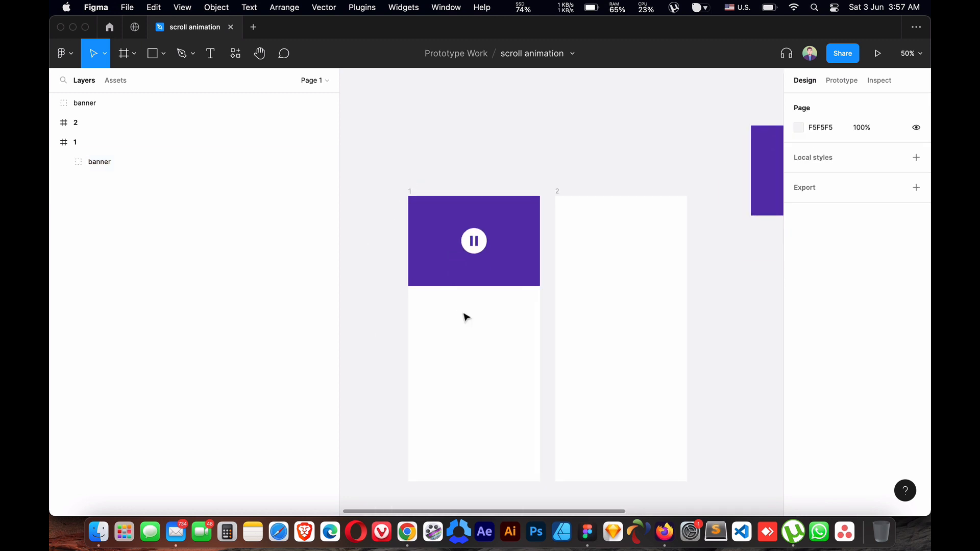
key(t)
click(430, 320)
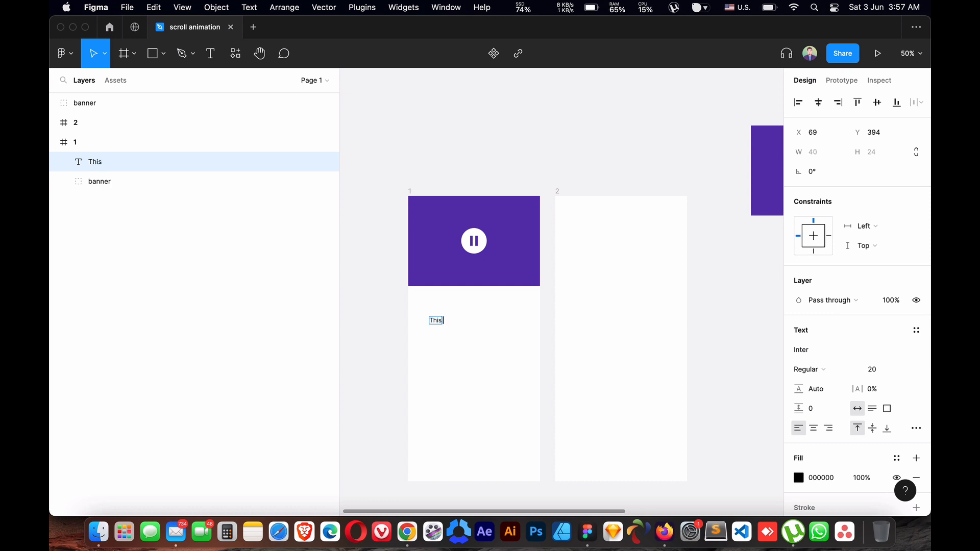
Set the title text to Bold at size 30 and move it to X 25, Y 310, just below the banner.
key(super+a)
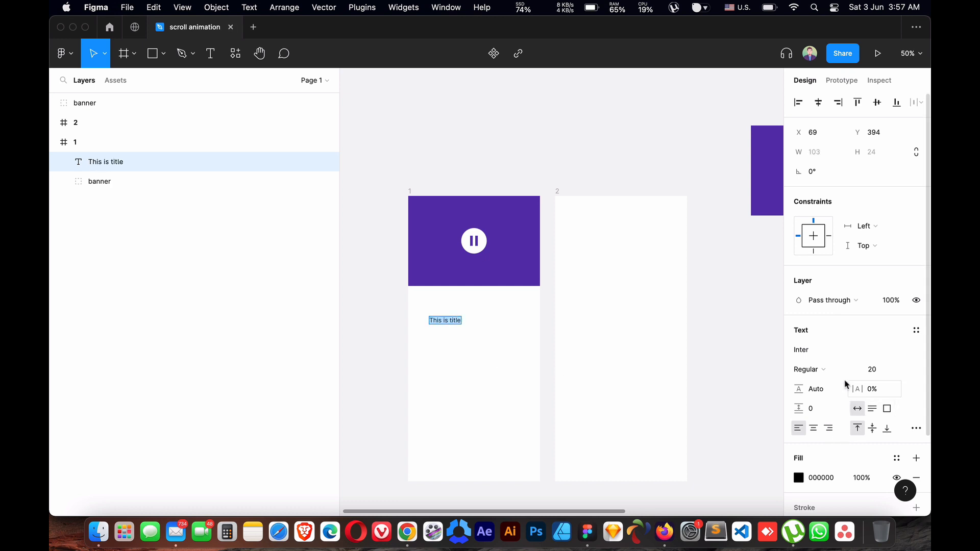
click(809, 369)
click(841, 412)
click(879, 370)
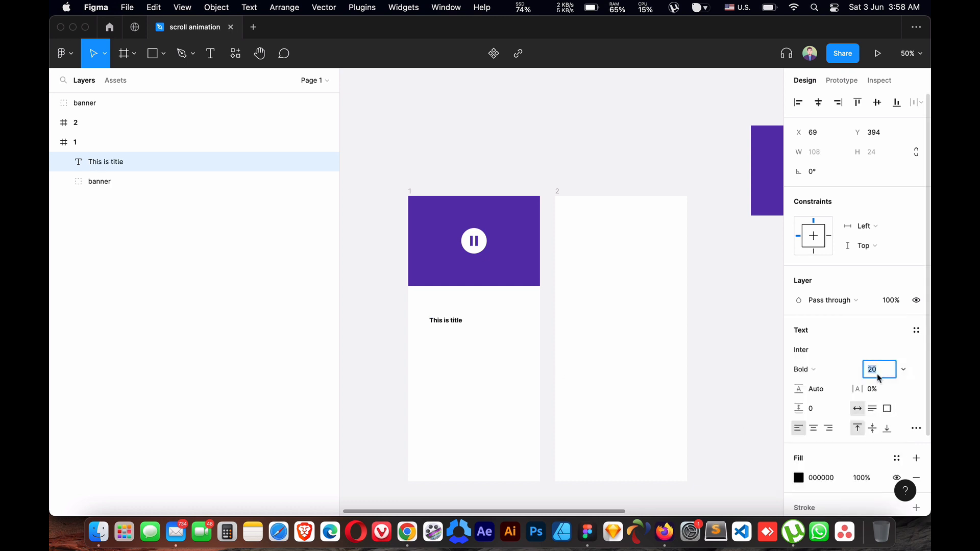
text(30)
key(Return)
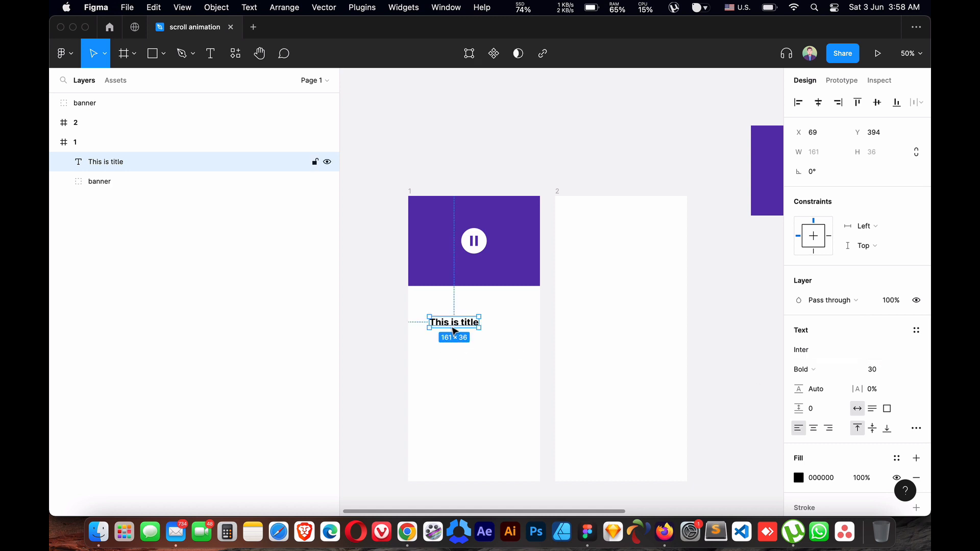
drag(453, 330, 435, 307)
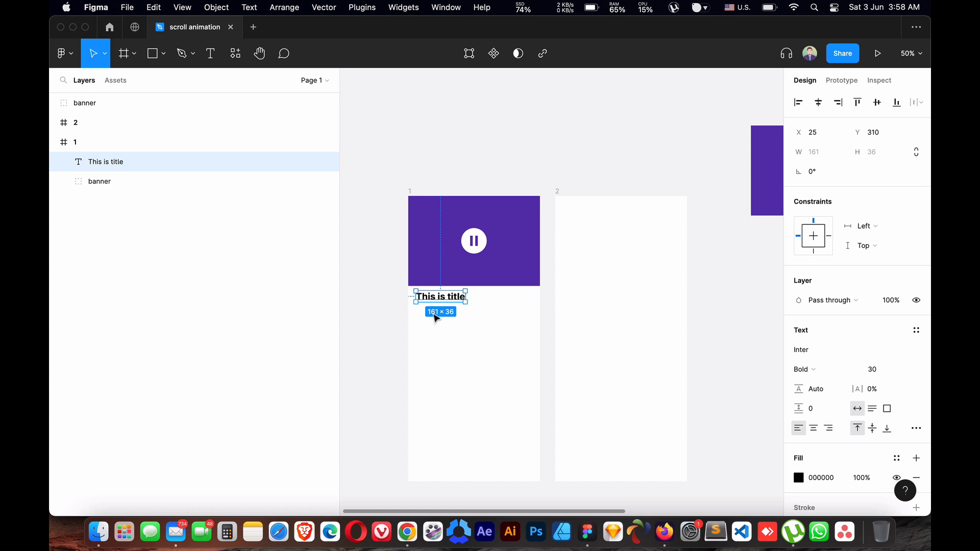
click(436, 317)
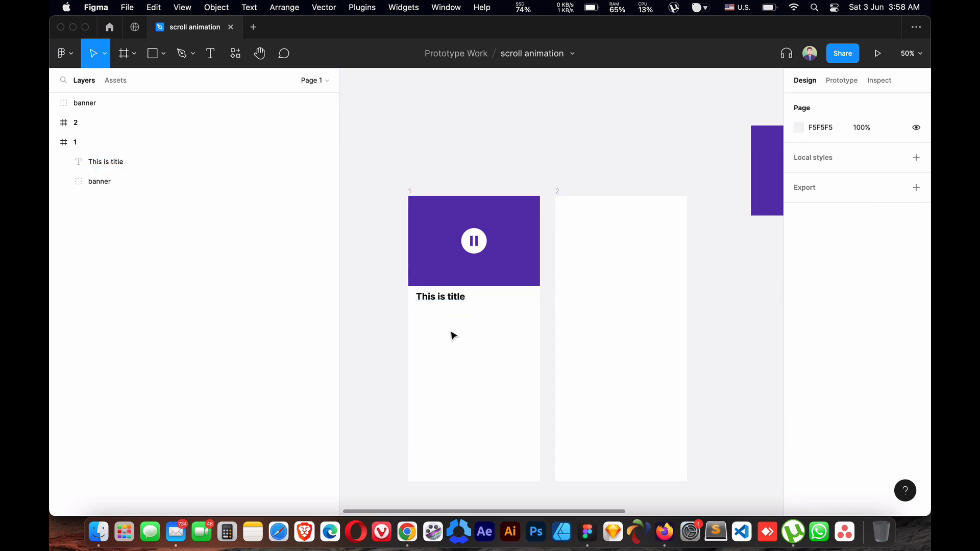
Draw a 74 × 74 square below the title and place it at X 25, Y 372, in line with the title's left edge.
scroll(451, 338, up, 5)
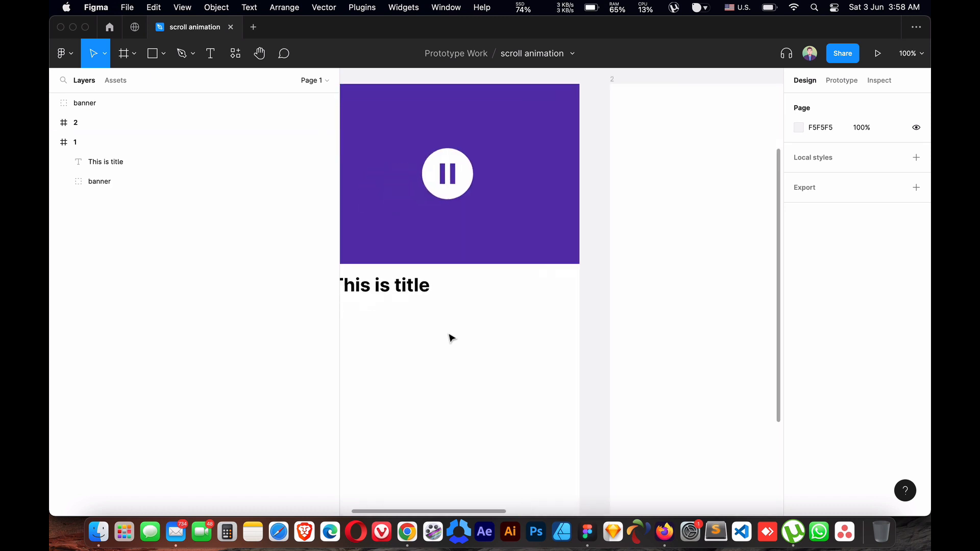
key(minus)
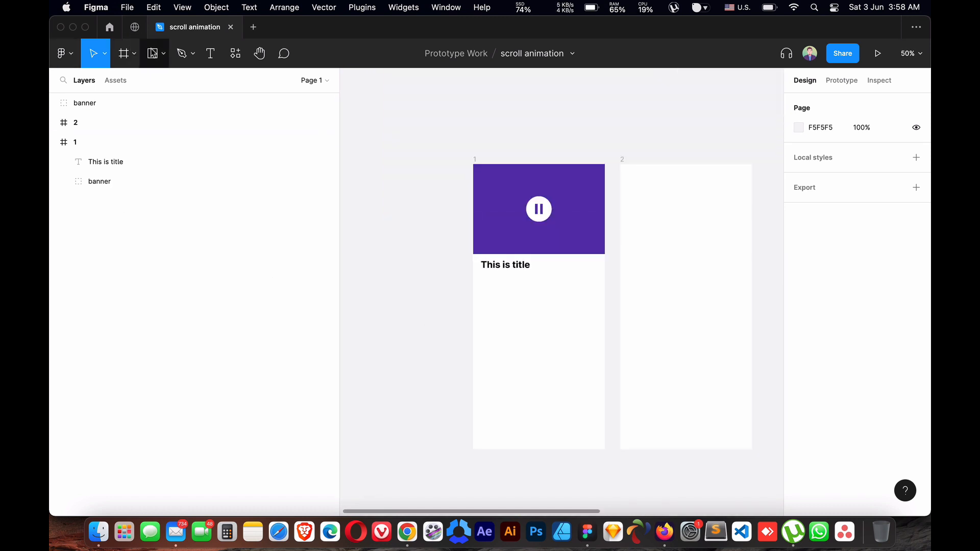
click(163, 53)
click(148, 82)
drag(483, 286, 504, 306)
key(shift+0)
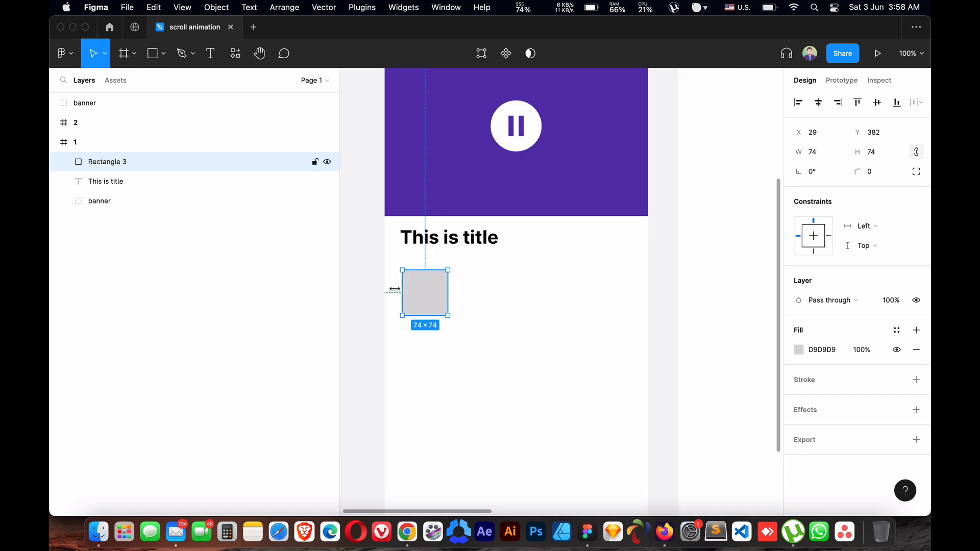
drag(406, 295, 411, 294)
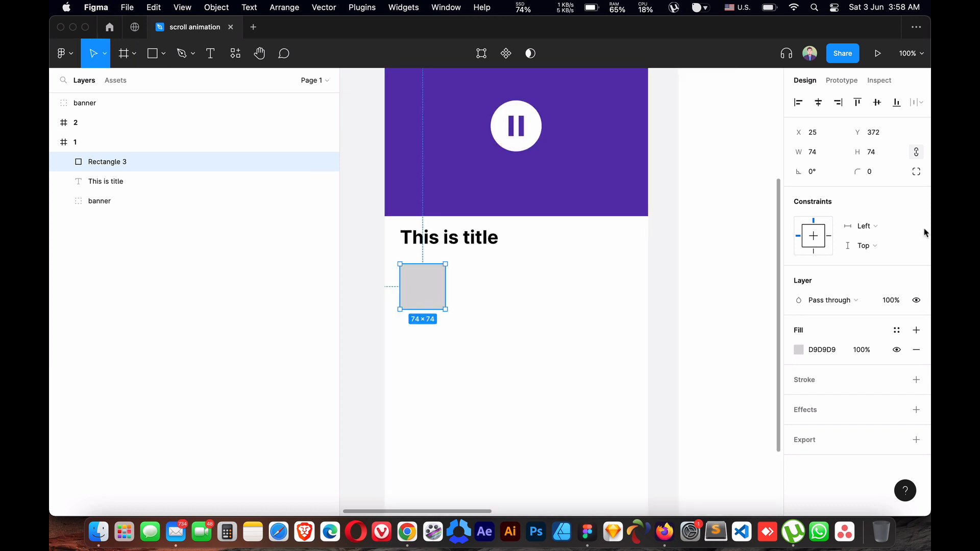
Round the square's corners to 8 and set its fill colour to E7E7E7.
text(8)
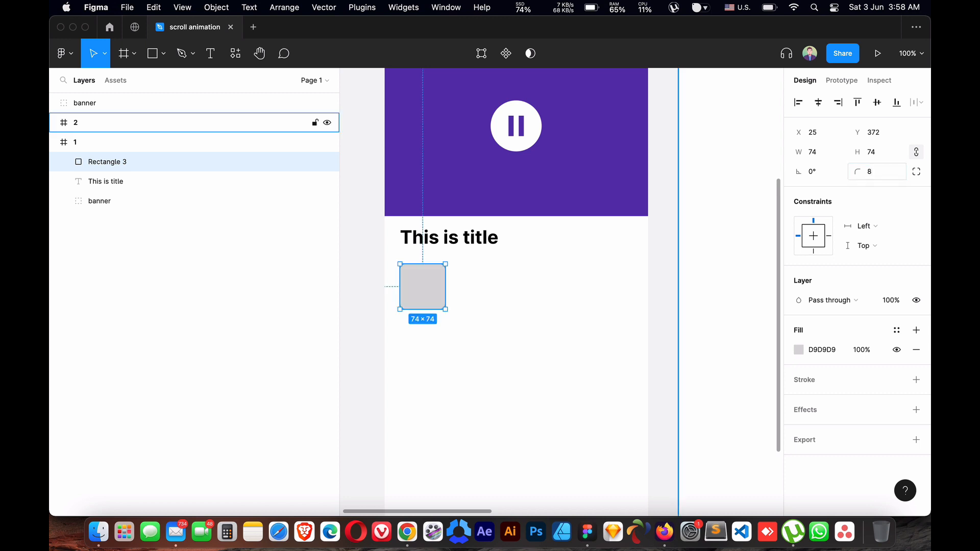
click(429, 320)
click(423, 299)
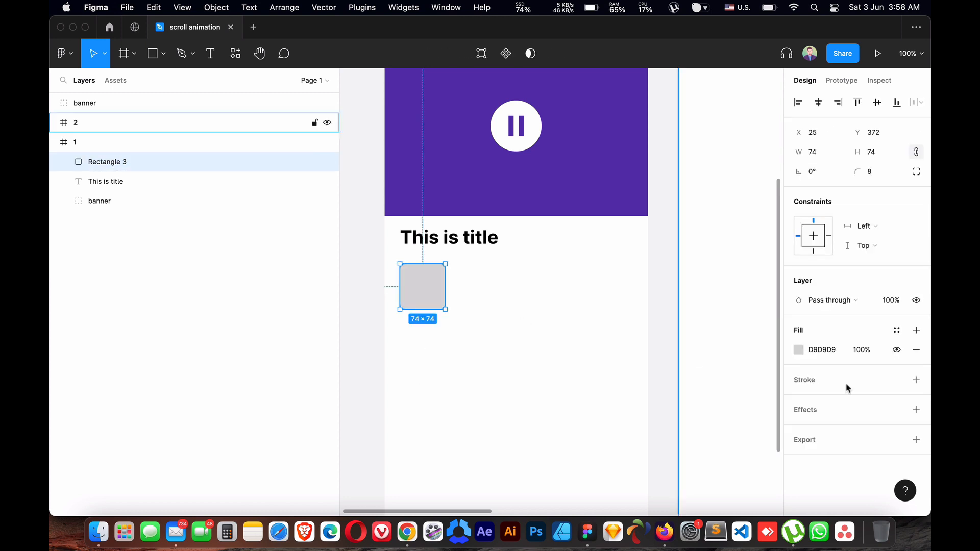
click(815, 341)
click(805, 352)
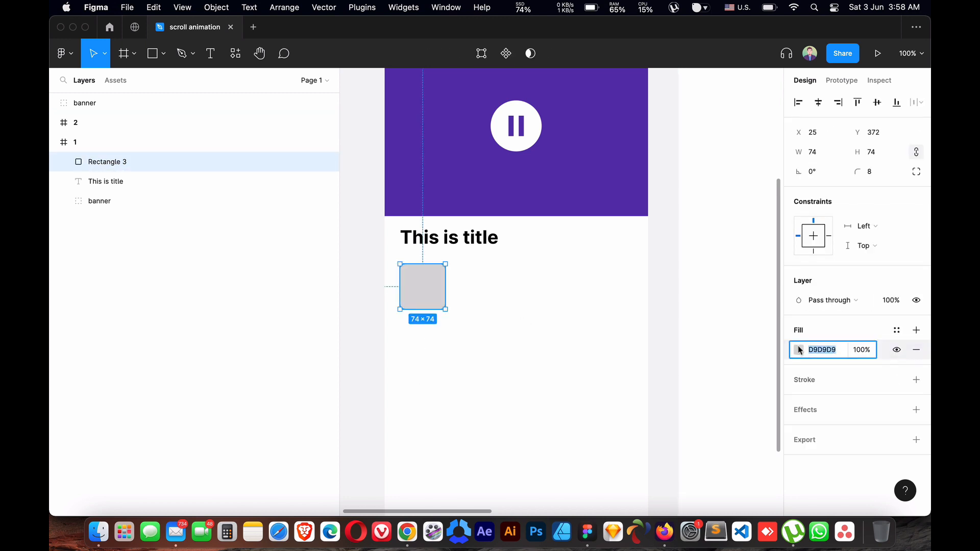
text(EFEFEF)
key(Return)
click(468, 291)
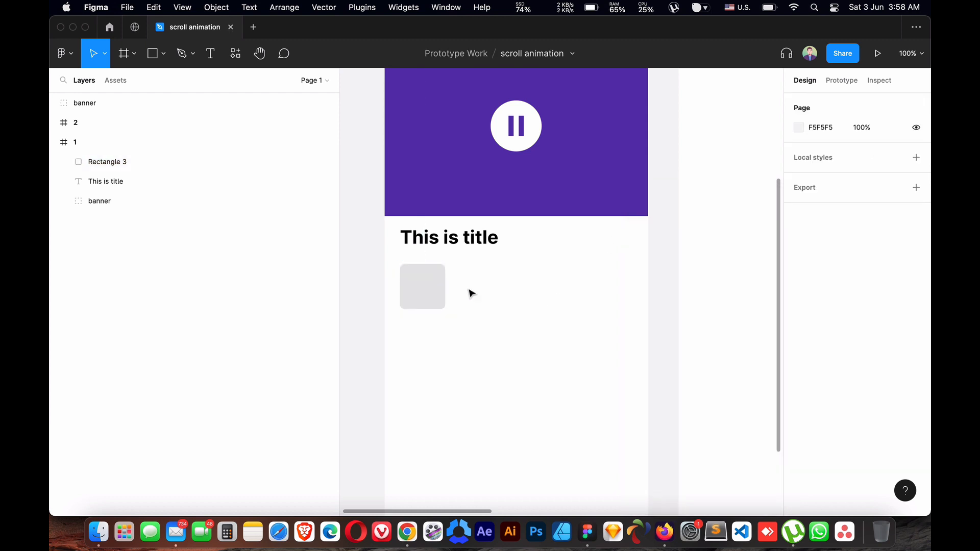
Draw a 206 × 10 bar beside the square at X 121, Y 380 and set its corner radius to 50.
click(433, 277)
click(162, 54)
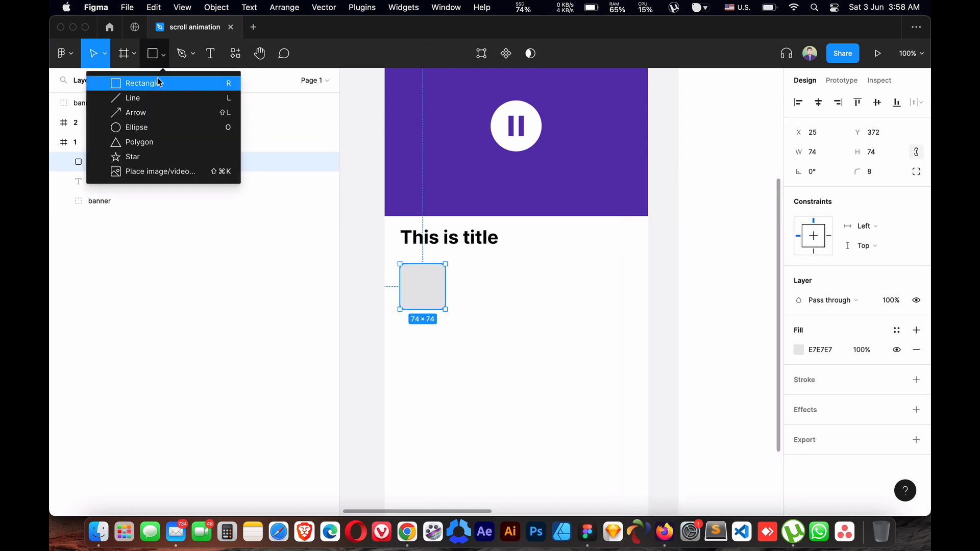
click(158, 82)
drag(462, 264, 588, 270)
drag(521, 274, 517, 279)
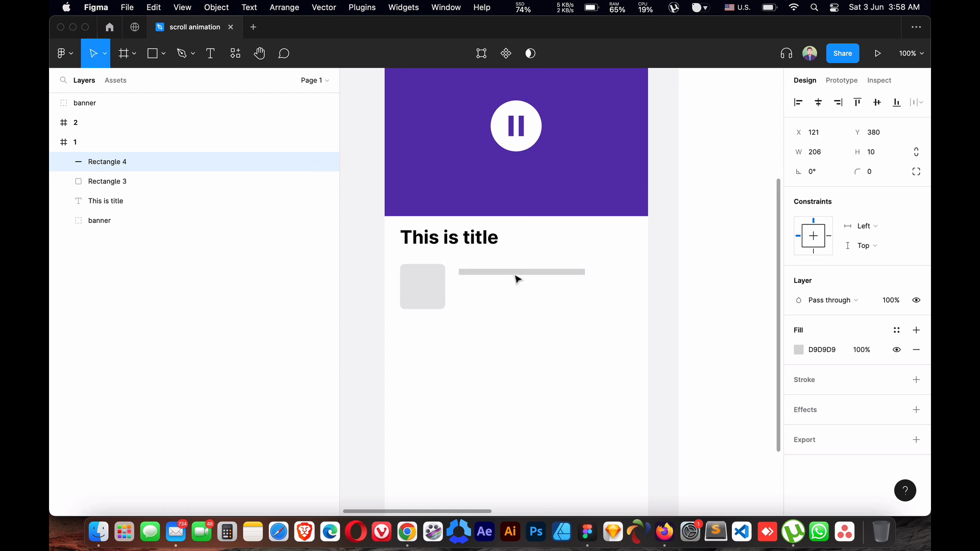
key(Return)
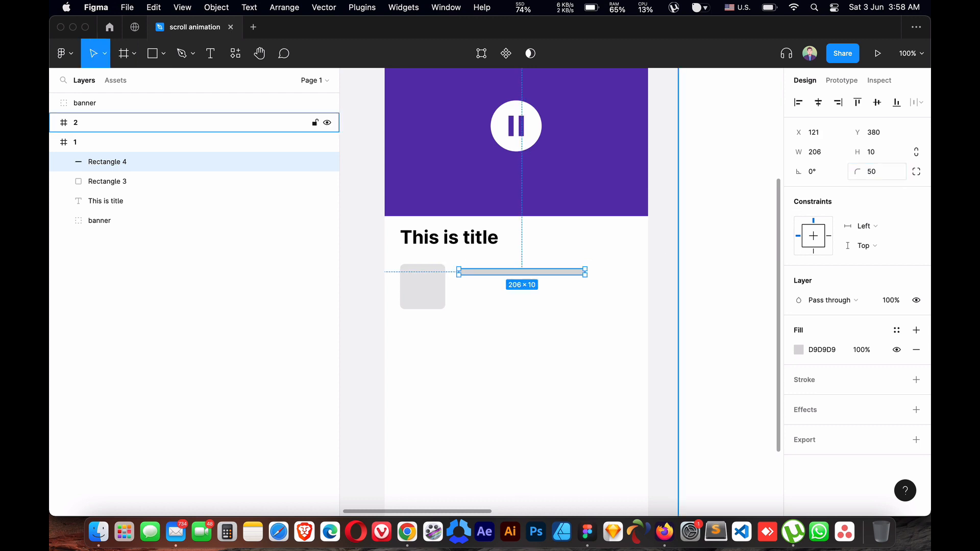
Duplicate the bar directly below at Y 399 and shorten the copy from its right end.
key(super+d)
drag(480, 278, 481, 288)
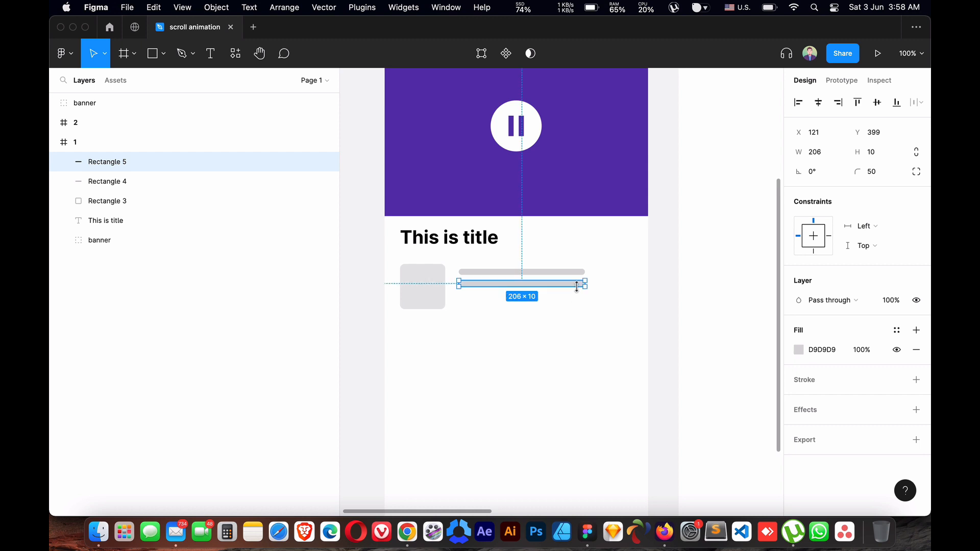
drag(590, 284, 553, 284)
Copy the square's fill colour E7E7E7 and apply it to both bars.
click(428, 285)
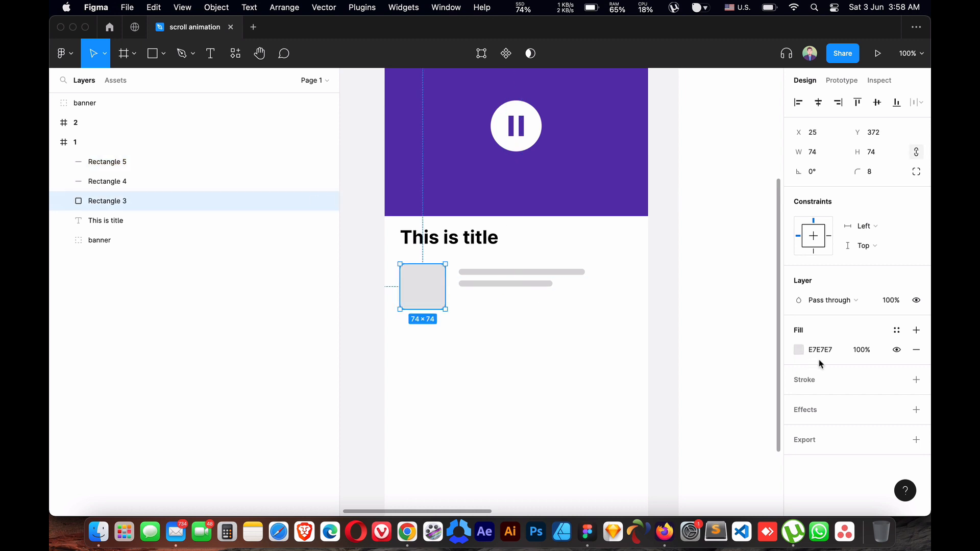
click(820, 350)
key(super+c)
click(490, 272)
shift+click(498, 284)
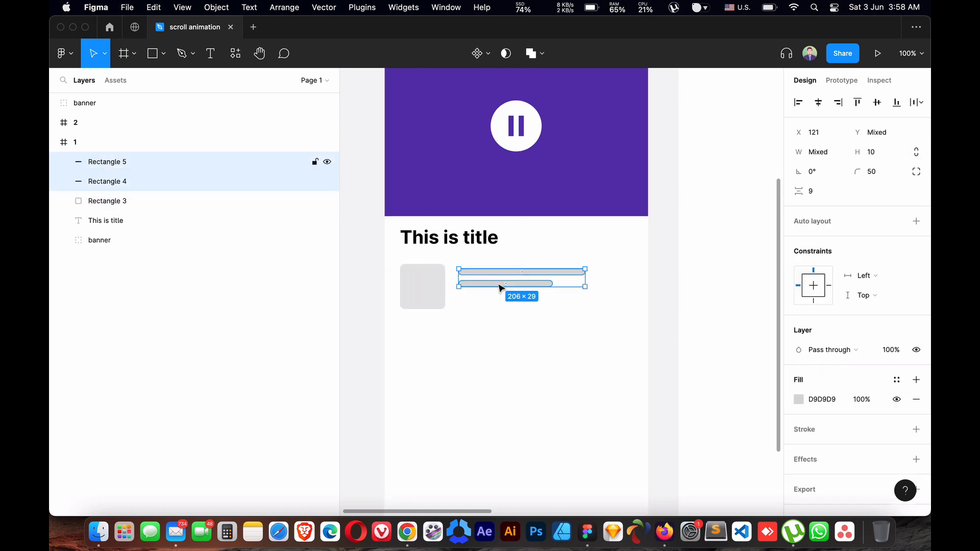
click(830, 406)
key(super+v)
key(Return)
Group the two bars, then group them with the square, vertically centred on it.
key(super+g)
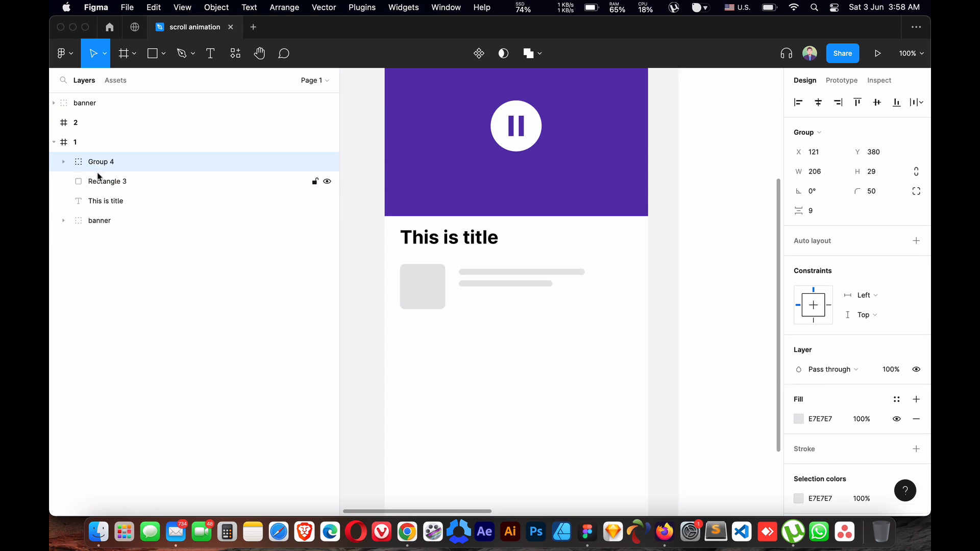
shift+click(111, 184)
key(super+g)
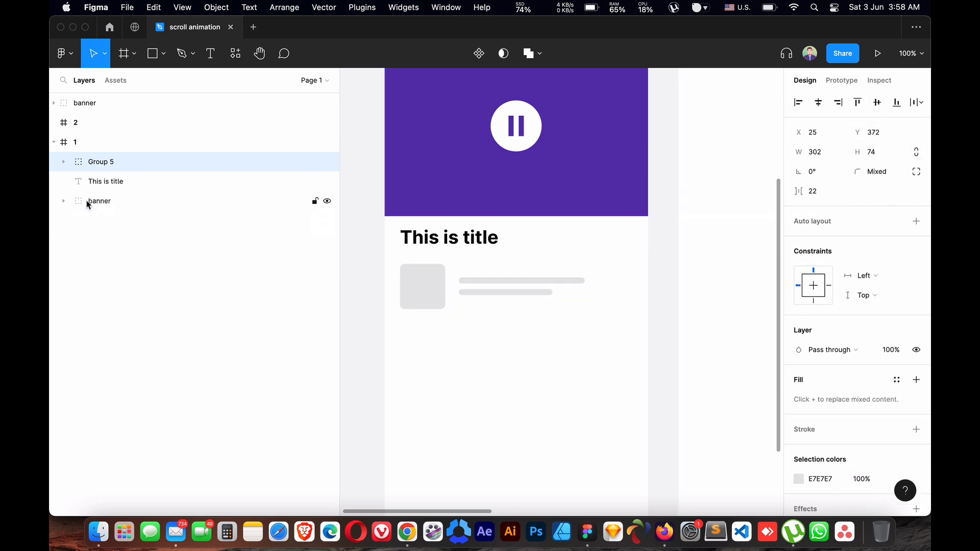
Name the row group "1" and enclose it in a new parent group.
double_click(98, 163)
key(Escape)
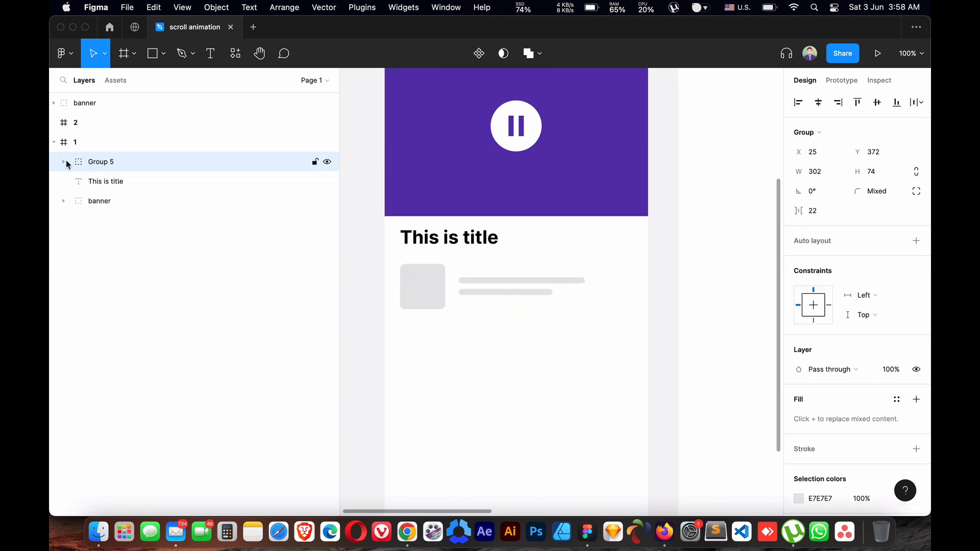
click(63, 162)
Duplicate row 1 downward five times inside the parent group, making rows 2 to 6 with a spacing of 13.
click(131, 187)
key(super+d)
drag(474, 299, 480, 353)
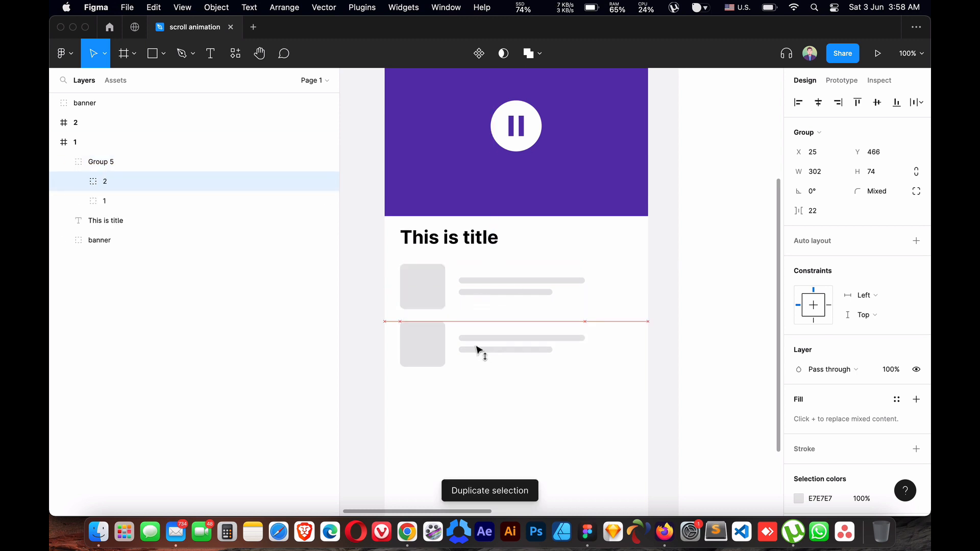
key(super+d)
scroll(536, 372, down, 2)
key(super+d)
scroll(525, 352, down, 5)
key(super+d)
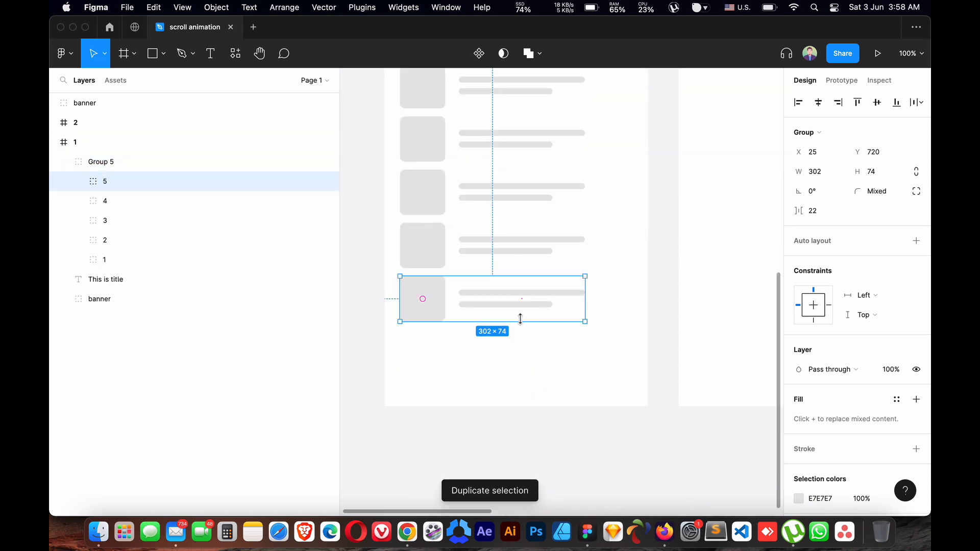
key(super+d)
Collapse the parent group holding the six rows and rename it "list".
click(66, 162)
click(64, 161)
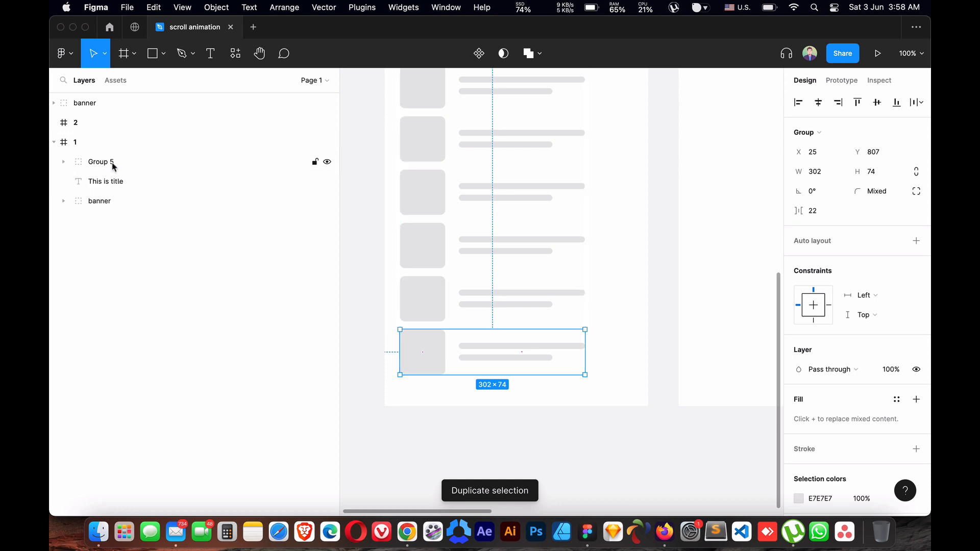
double_click(112, 162)
text(list)
key(Return)
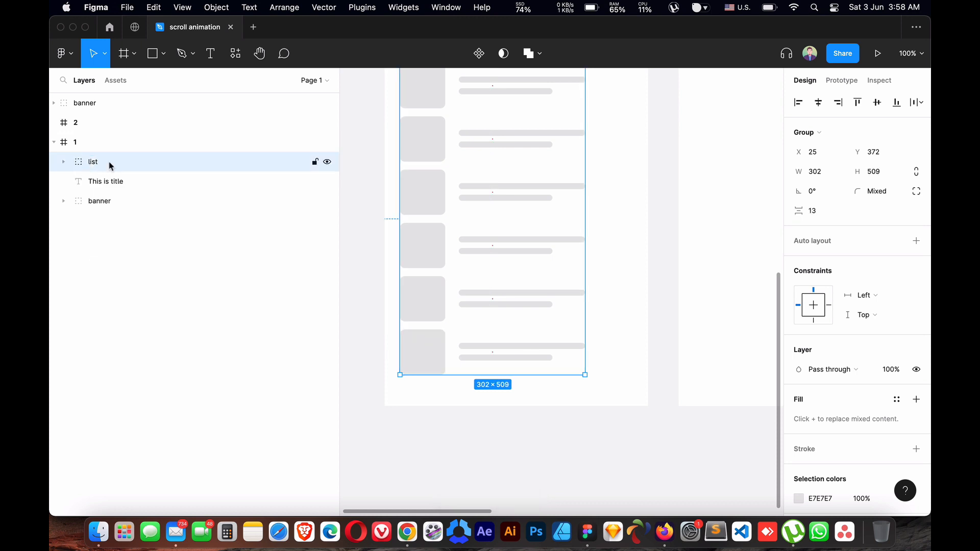
Group the list with the title text and name the new group "all lists".
click(98, 183)
key(super+z)
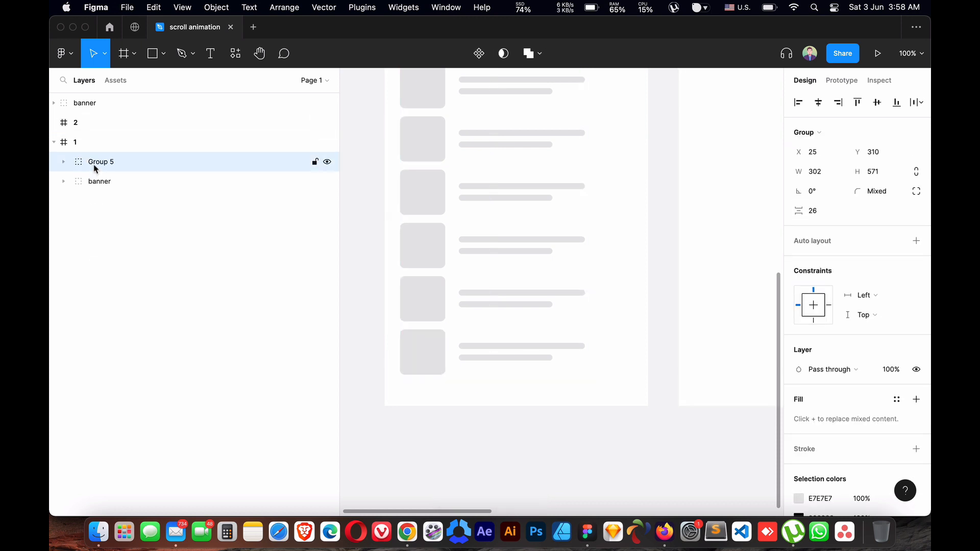
double_click(98, 162)
text(all lists)
key(Return)
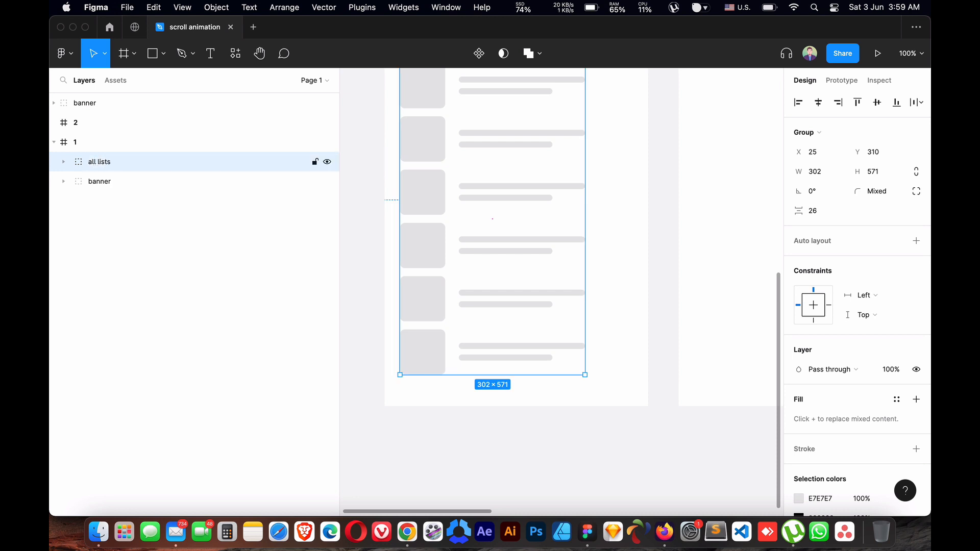
Draw a rectangle about 268 × 141 over the bottom of frame 1 and set its X position to 0.
click(163, 53)
click(134, 80)
drag(449, 324, 614, 411)
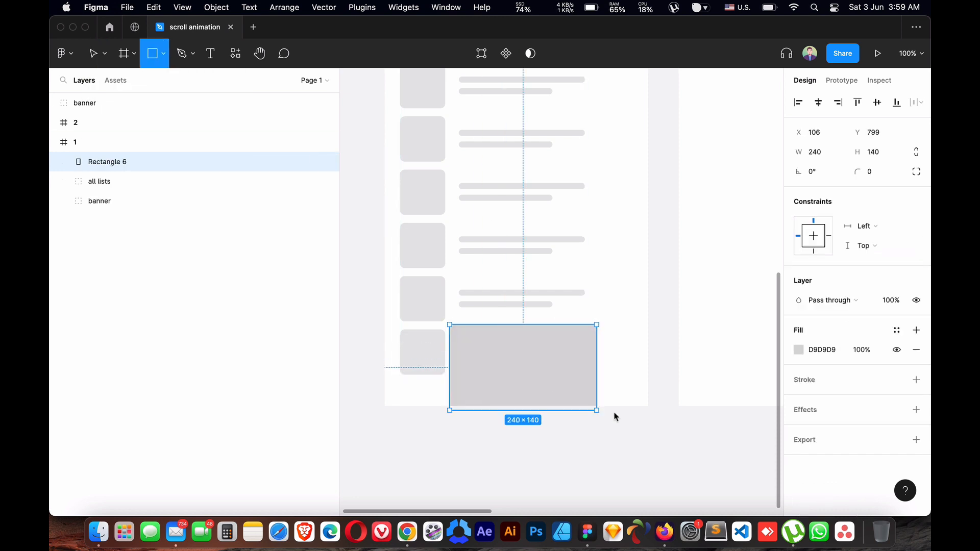
click(814, 130)
text(0)
key(Return)
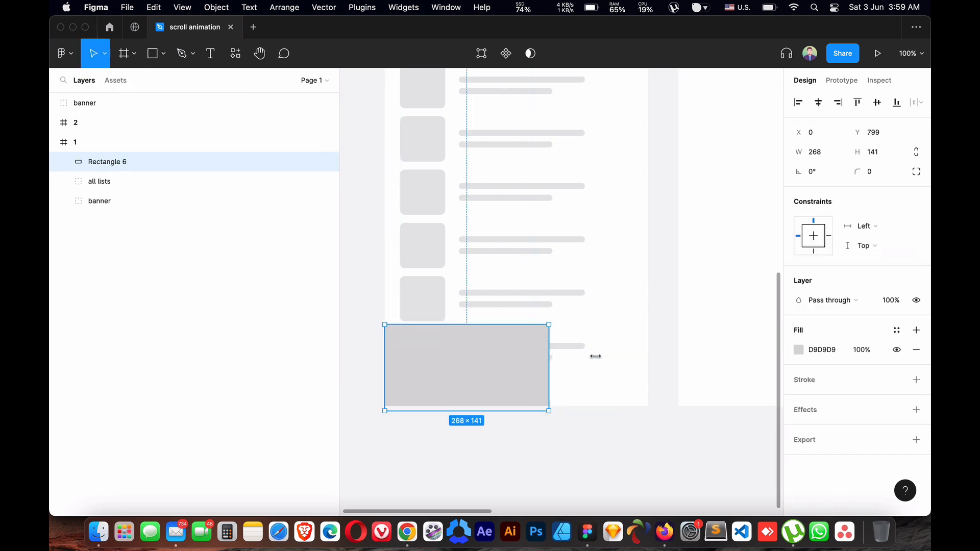
Resize the rectangle to 430 wide and 61 high so it spans the bottom edge of frame 1.
drag(595, 357, 642, 361)
drag(583, 405, 585, 405)
drag(558, 328, 555, 368)
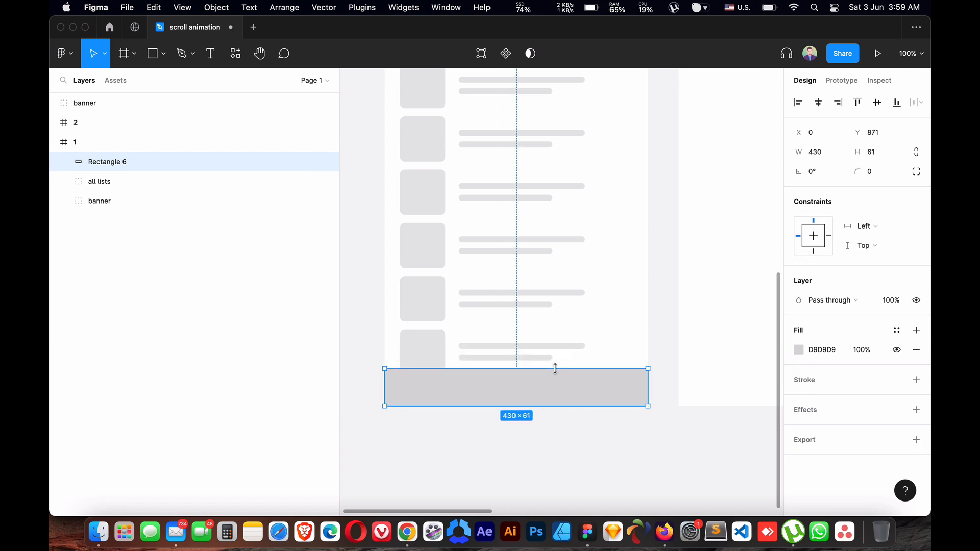
Change the fill of the rectangle at the bottom of frame 1 to dark grey 717171.
click(599, 383)
click(799, 349)
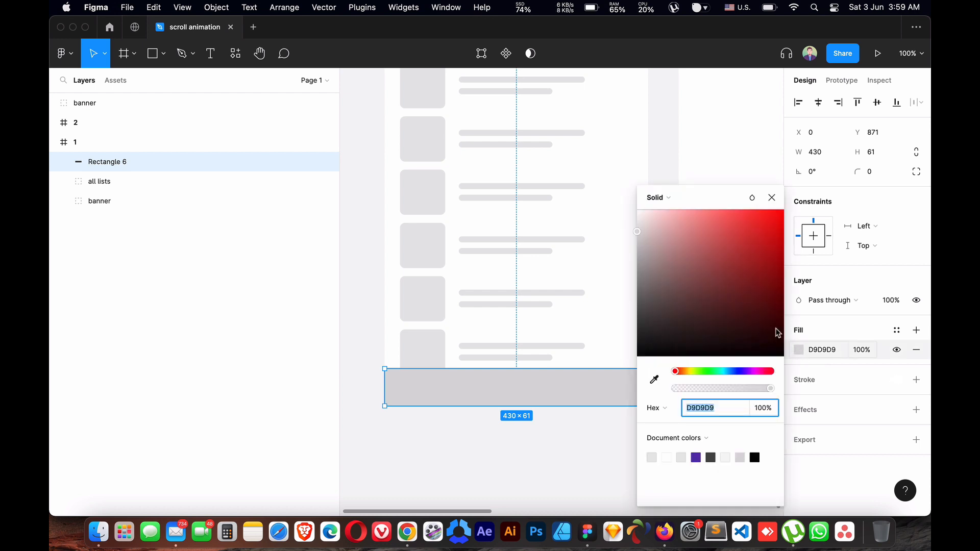
drag(641, 263, 591, 299)
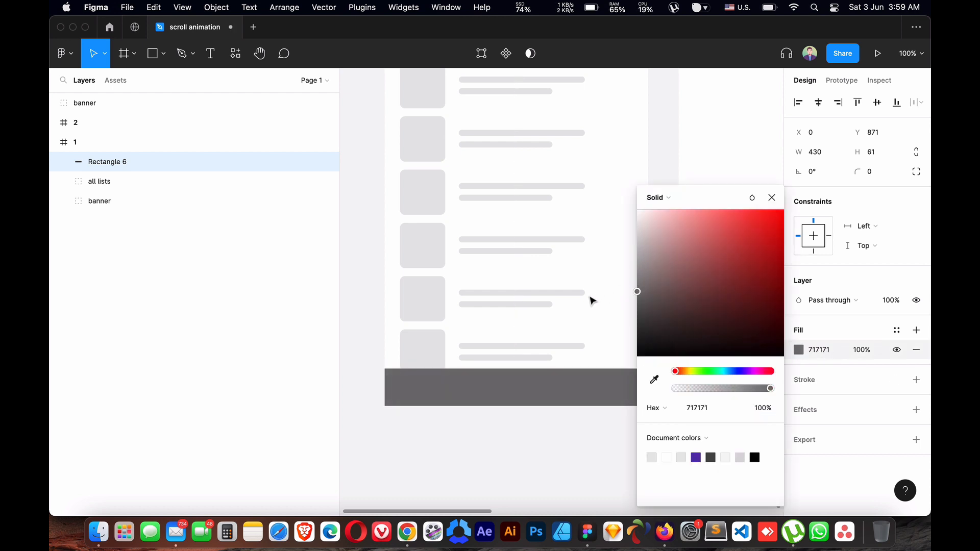
click(498, 383)
drag(498, 383, 527, 328)
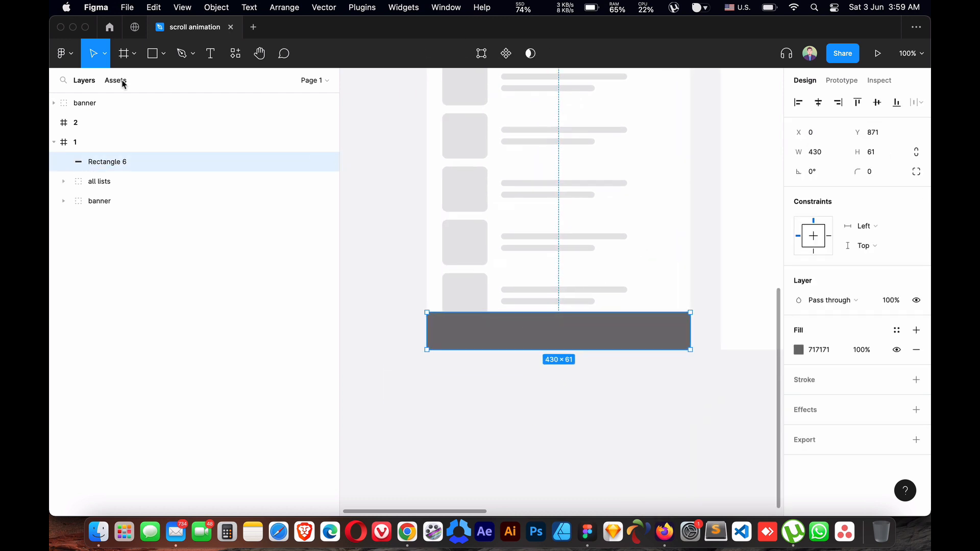
Draw a 35 × 35 circle at X 35, Y 884 near the start of the bottom bar.
click(163, 54)
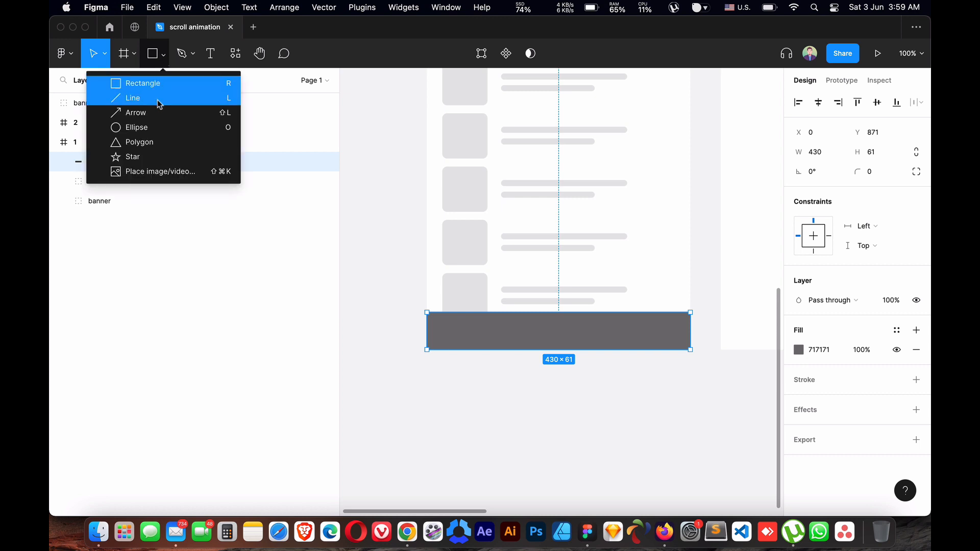
click(160, 129)
mouse_move(451, 323)
mouse_down()
mouse_move(469, 344)
mouse_move(460, 337)
mouse_up()
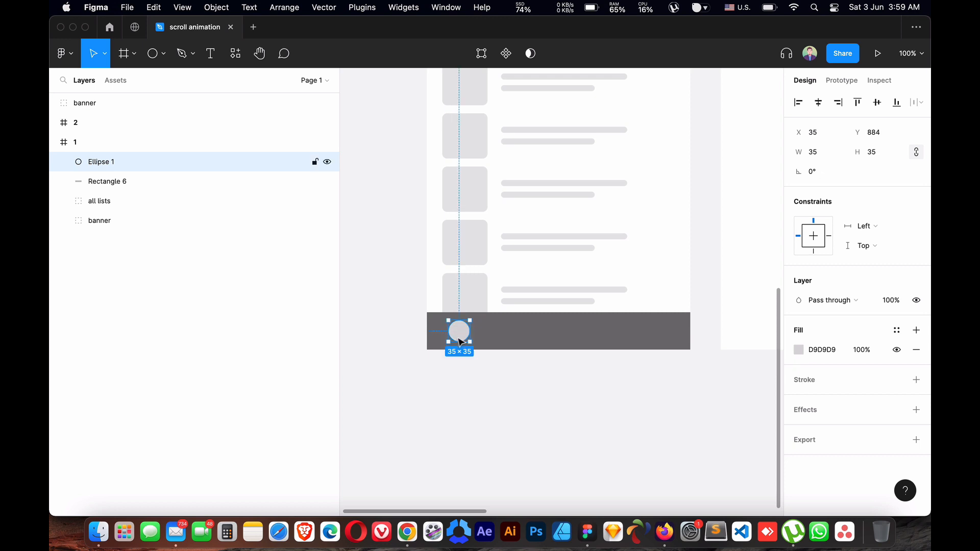
shift+click(129, 182)
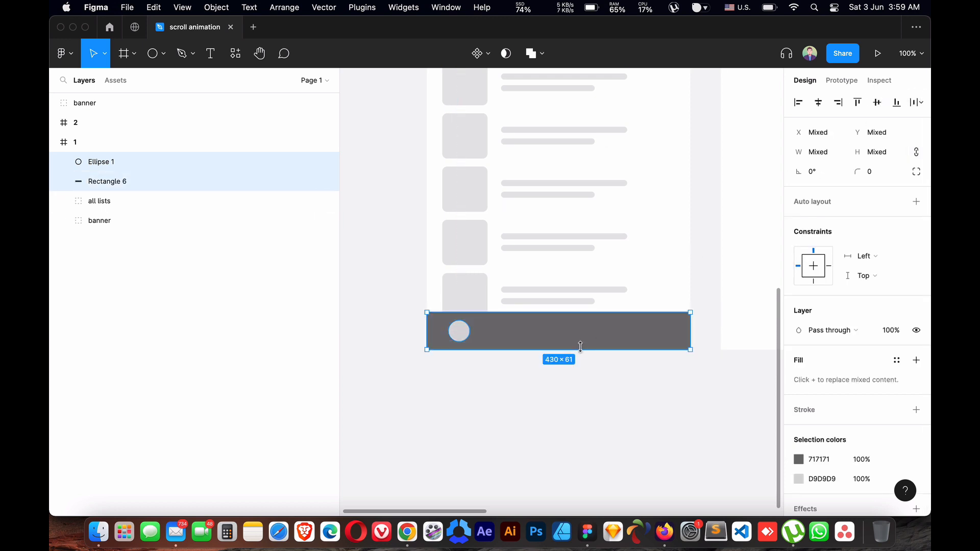
click(480, 385)
Duplicate the circle five times at an even horizontal offset to form a row of six across the bottom bar.
click(460, 332)
key(super+d)
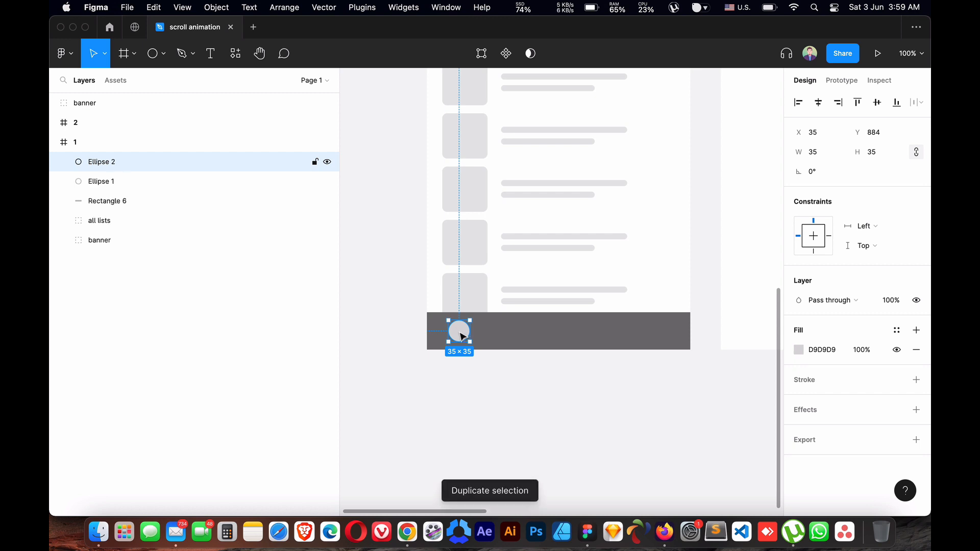
drag(459, 332, 505, 343)
key(super+d)
key(super+d)
key(super+d)
key(super+d)
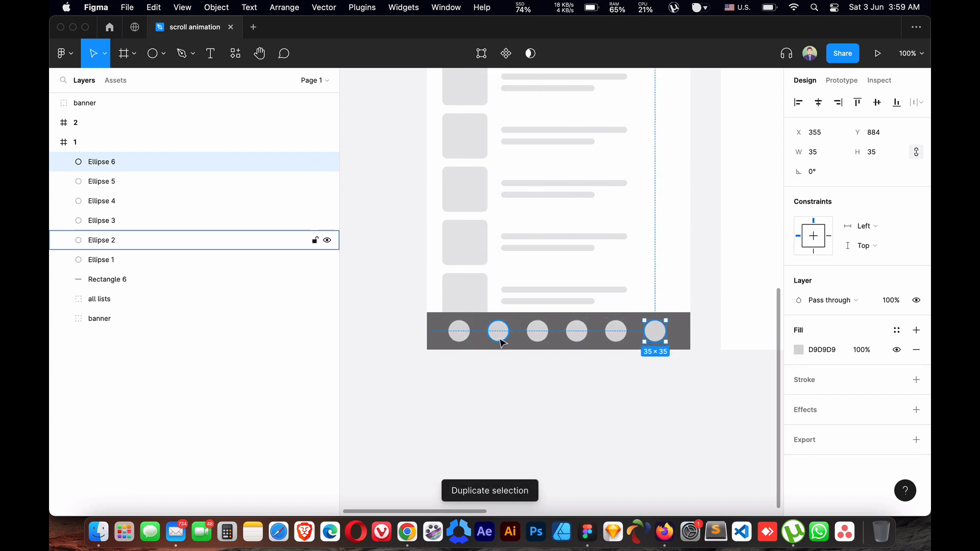
Set the horizontal spacing between the six circles to 27 and group them.
shift+click(105, 259)
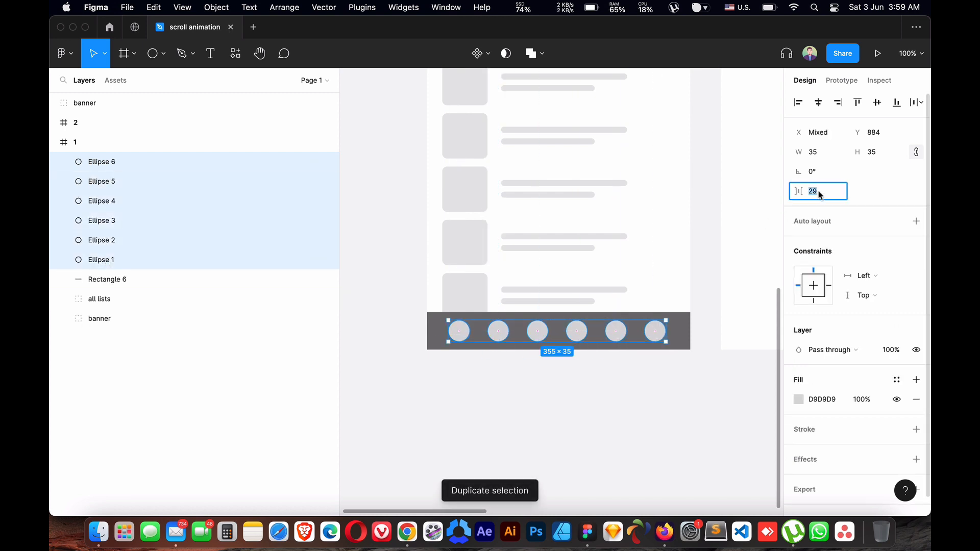
text(27)
key(Return)
key(super+g)
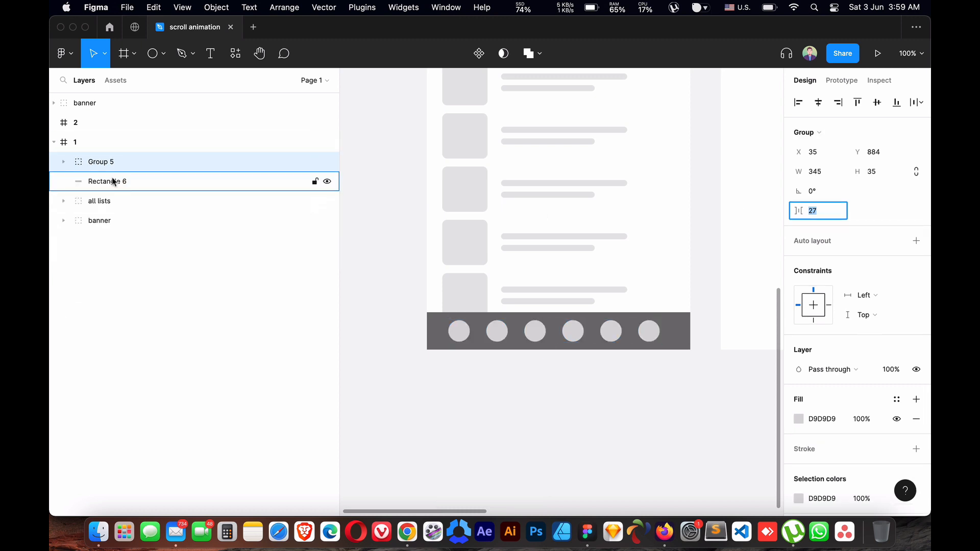
Centre the circle group horizontally on the dark grey bar.
shift+click(114, 181)
click(818, 102)
click(508, 420)
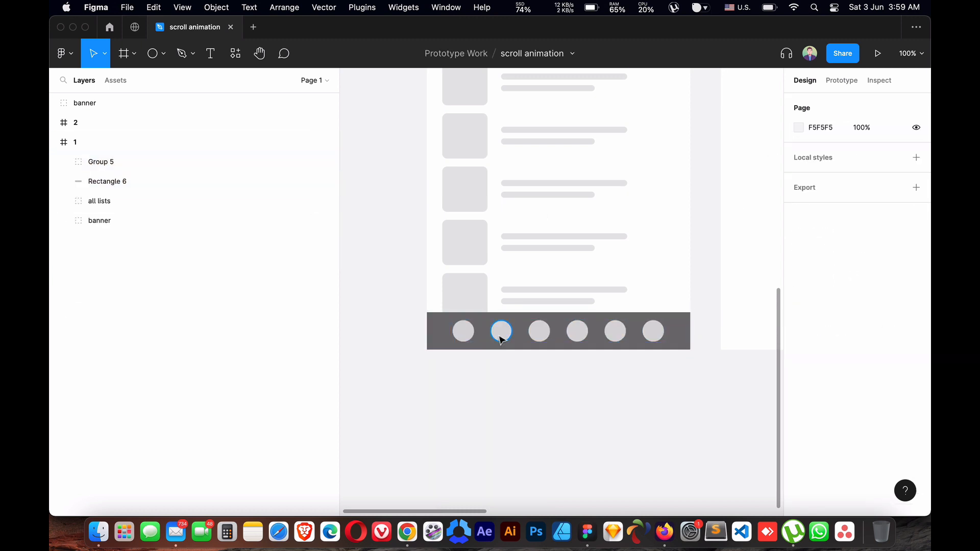
Change the fill of the first circle in the bottom bar to white FFFFFF.
super+click(464, 334)
click(897, 330)
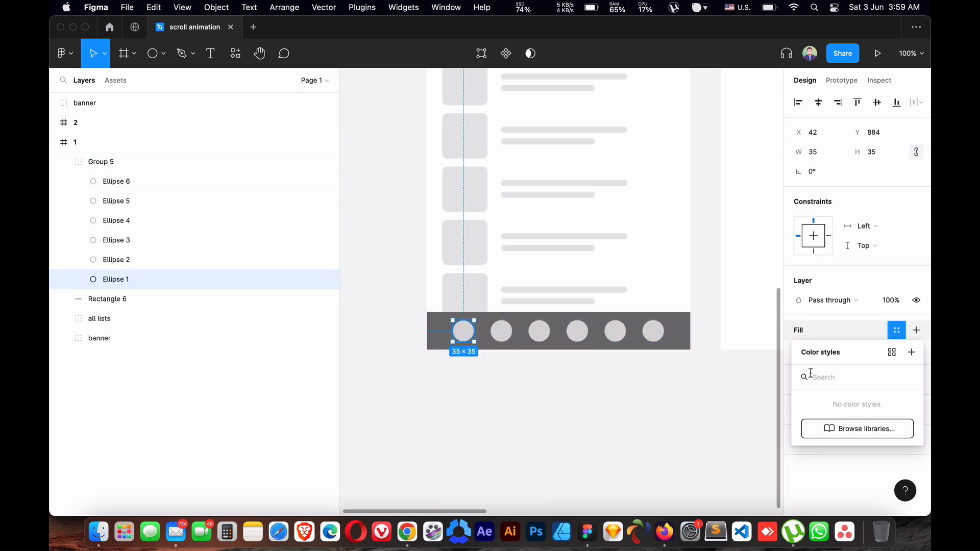
click(827, 327)
click(800, 350)
drag(658, 229, 630, 210)
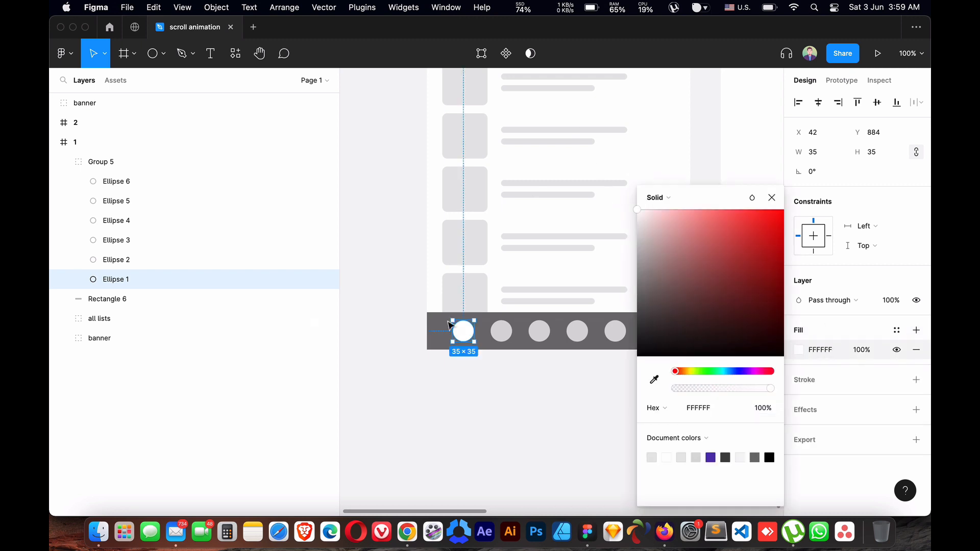
click(477, 371)
Change the fill of the other five circles in the bottom bar to mid grey 9A9A9A.
click(116, 181)
shift+click(117, 260)
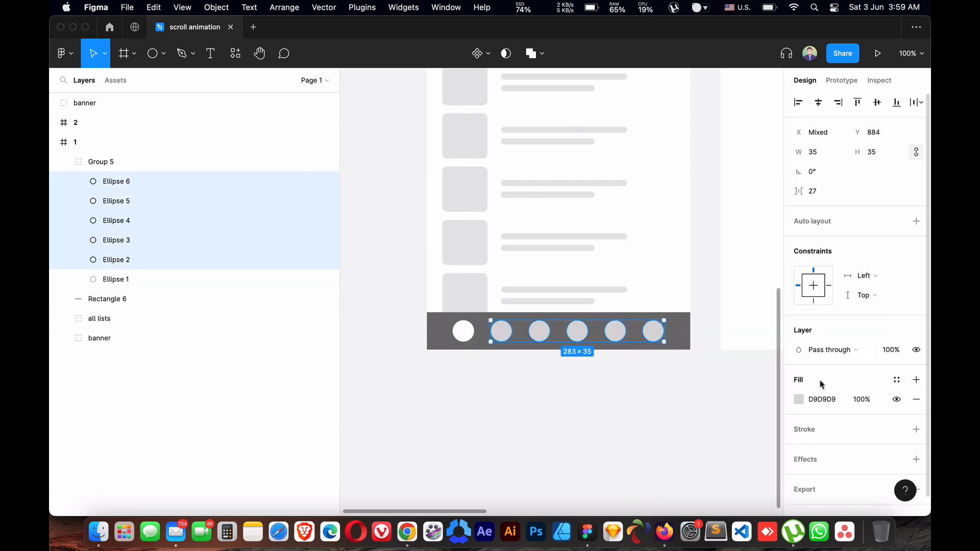
click(800, 399)
drag(687, 244, 618, 284)
click(724, 366)
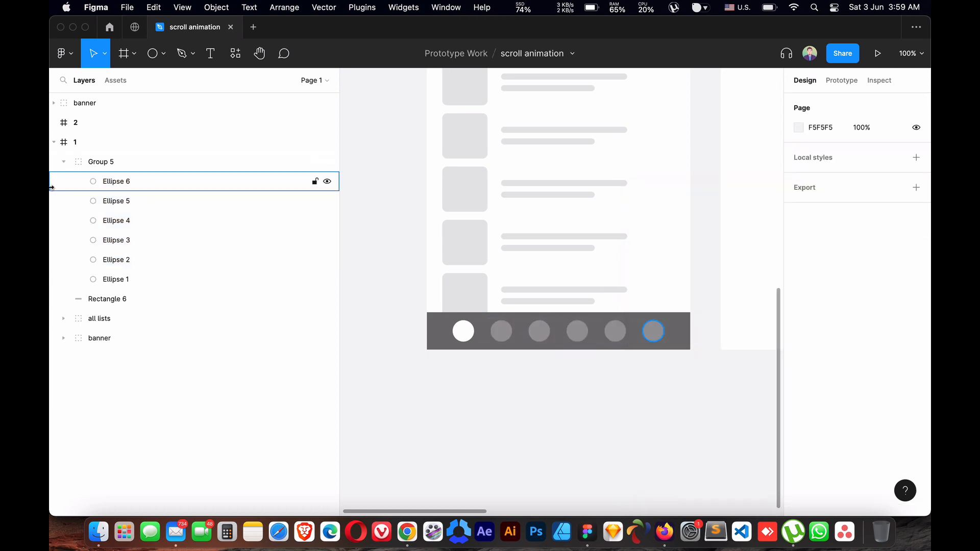
Group the circle group with the bar rectangle and rename the new group "menu".
click(64, 162)
double_click(102, 164)
click(108, 178)
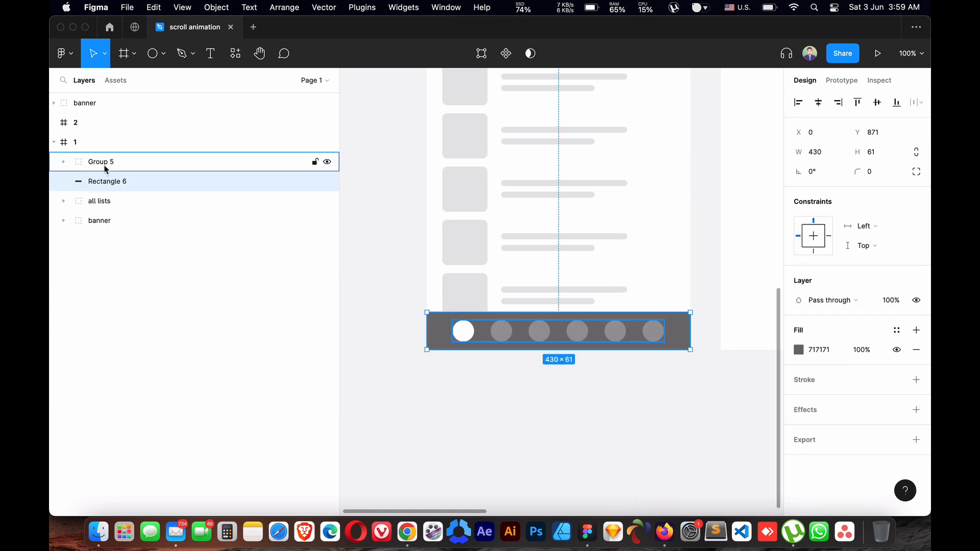
shift+click(104, 167)
key(super+g)
double_click(102, 163)
text(menu)
key(Return)
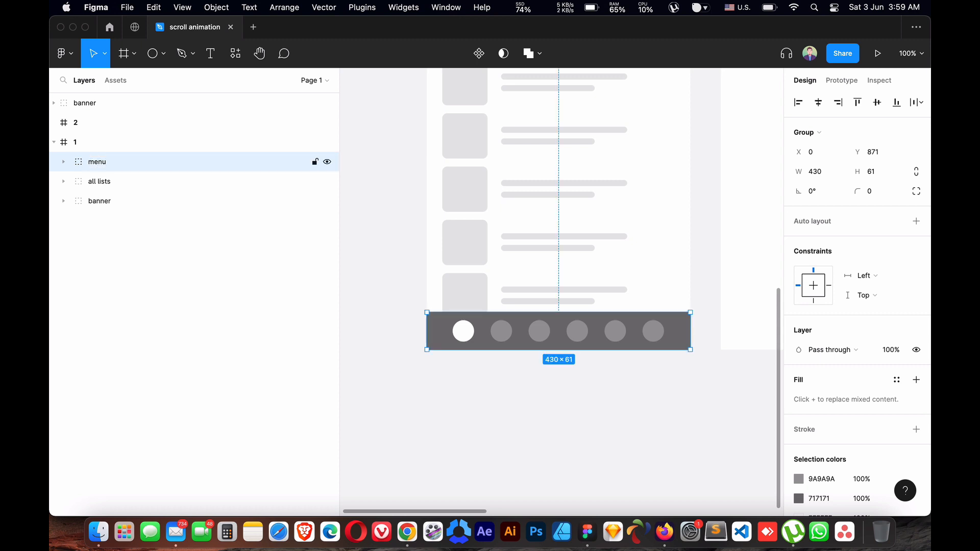
Nudge the "list" group inside "all lists" up so the rows sit closer to the title text.
click(496, 410)
key(minus)
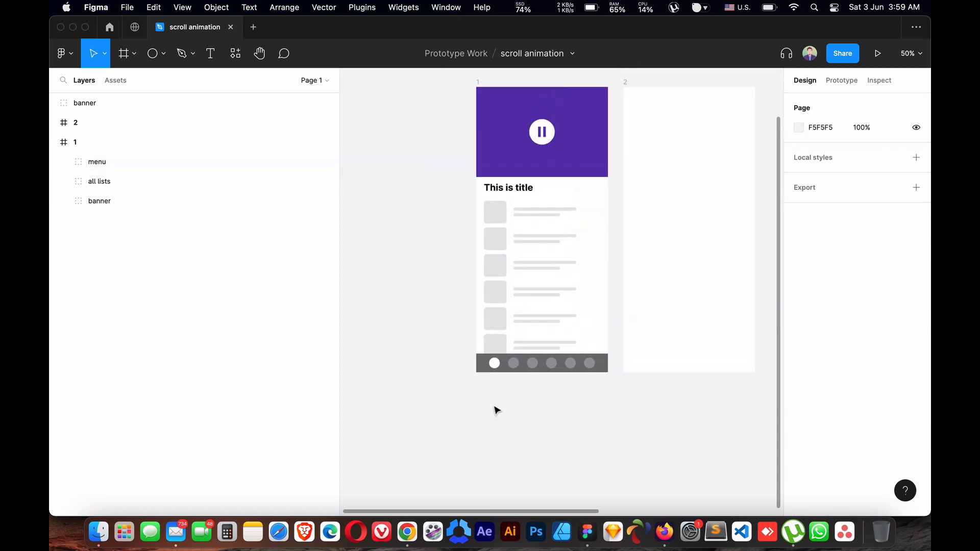
click(494, 251)
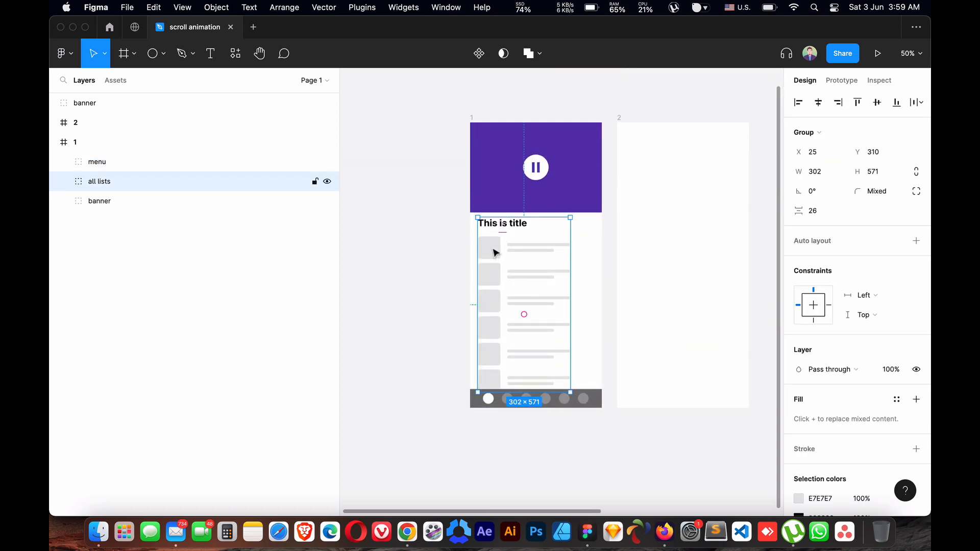
click(504, 256)
key(shift+Up)
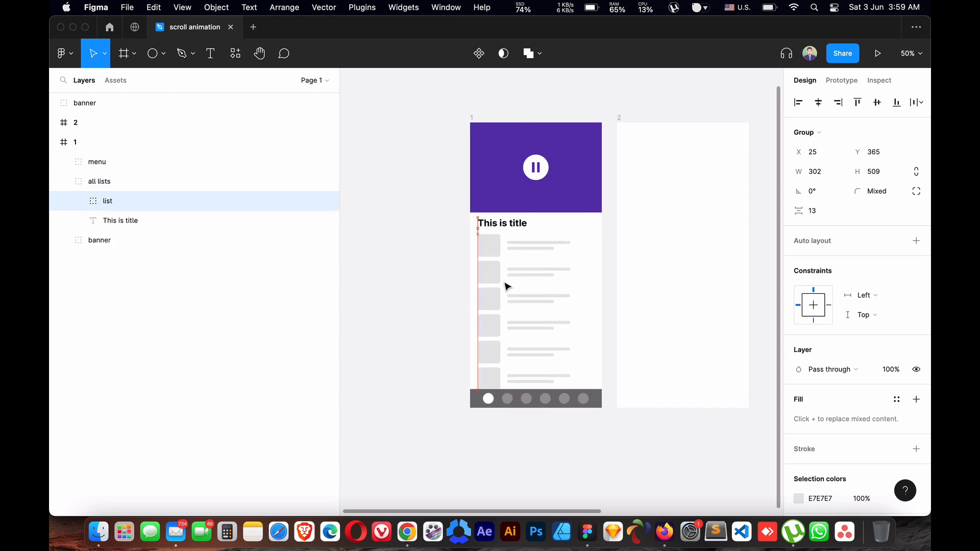
Group the menu, all lists and banner groups of frame 1 and name the new group "content".
click(63, 181)
click(97, 161)
shift+click(108, 201)
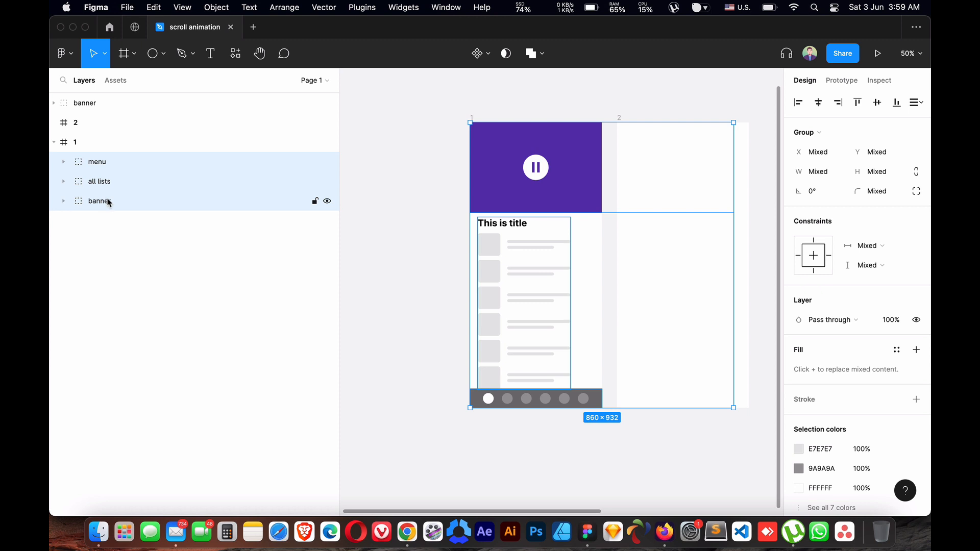
key(super+g)
double_click(97, 162)
text(co)
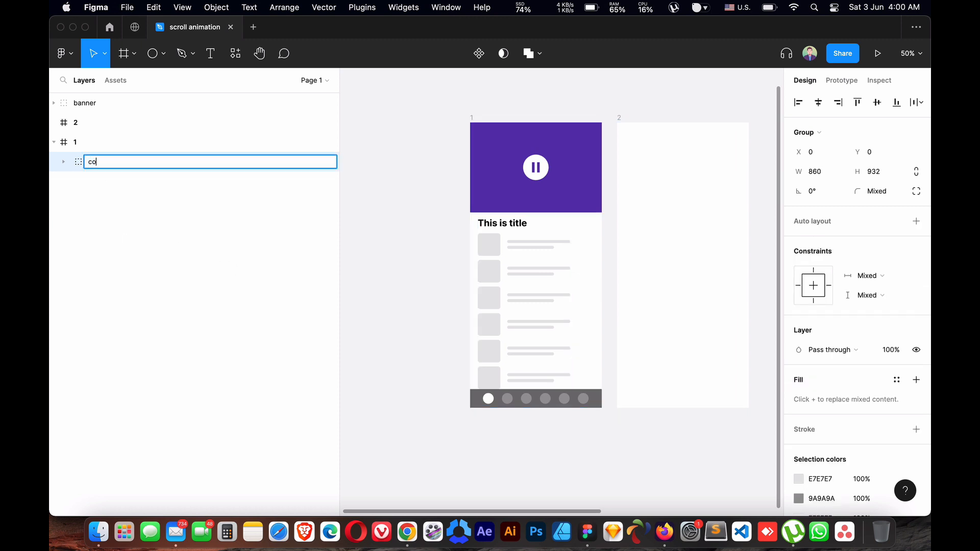
text(ntent)
key(Return)
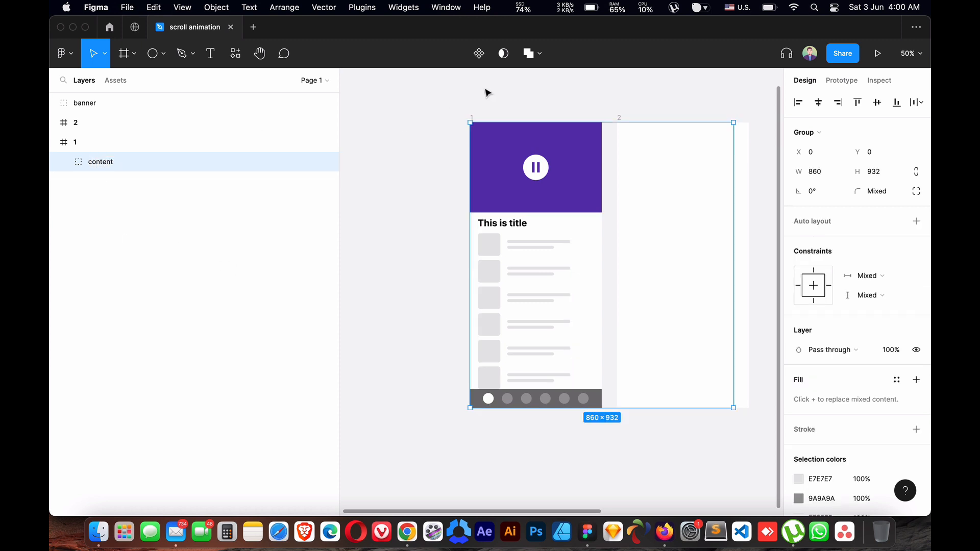
Paste a copy of the "content" group into frame 2.
click(634, 92)
click(621, 121)
key(super+v)
scroll(663, 194, right, 3)
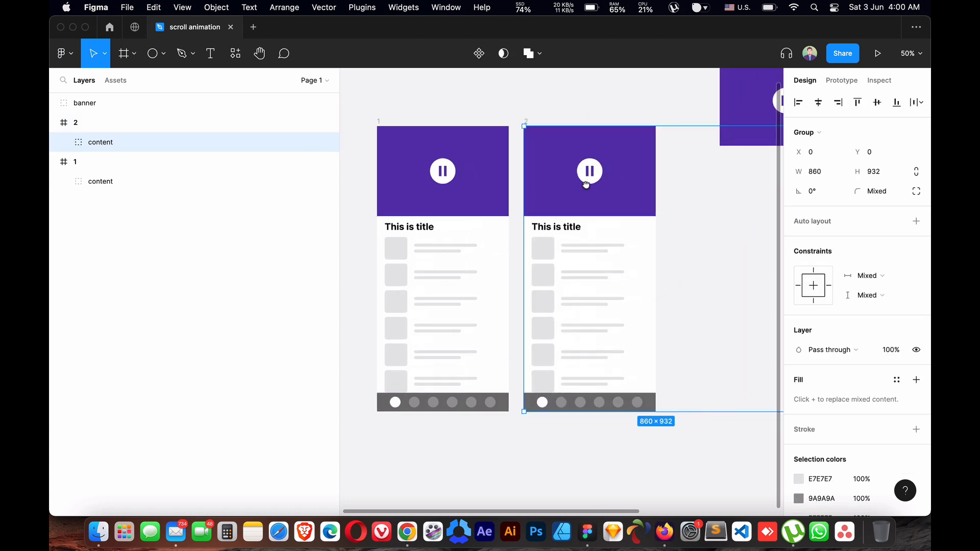
click(576, 433)
Shrink the banner group in frame 2 to about half size so both of its parts fit within the frame's width.
key(super+=)
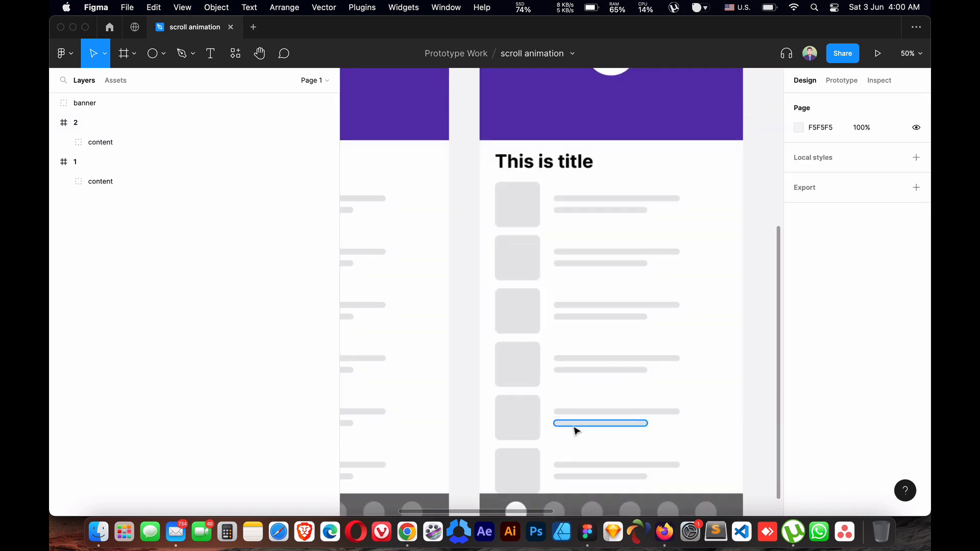
scroll(574, 430, up, 3)
scroll(575, 430, right, 2)
click(570, 427)
click(561, 181)
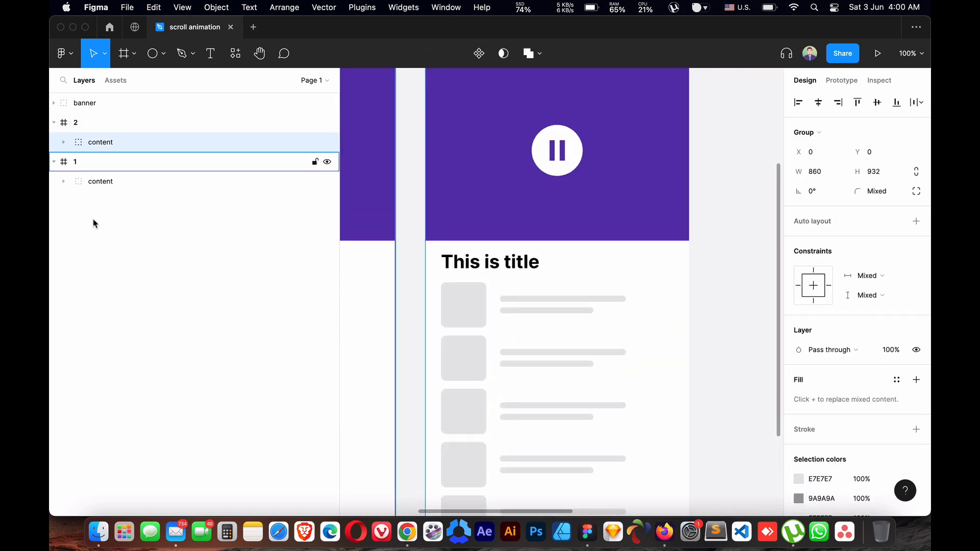
key(super+minus)
double_click(560, 221)
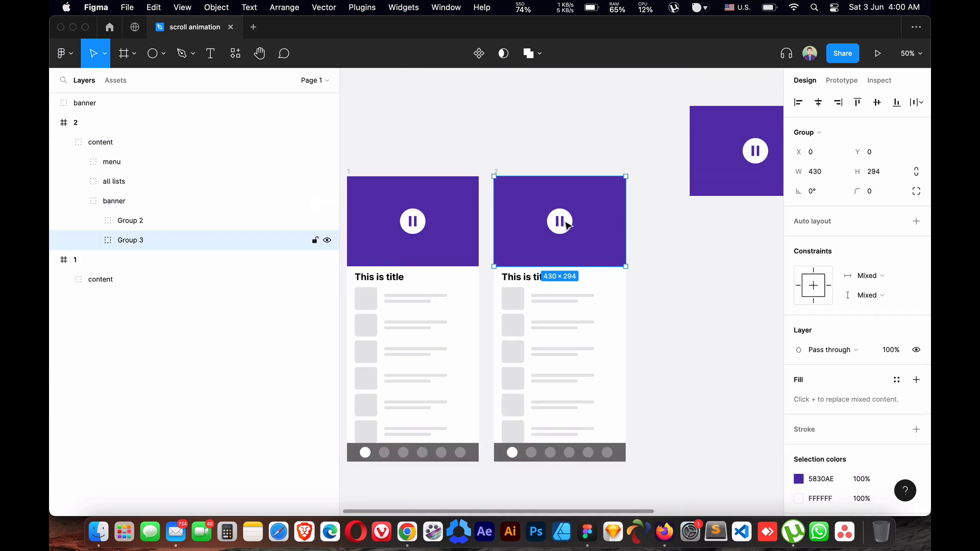
click(77, 201)
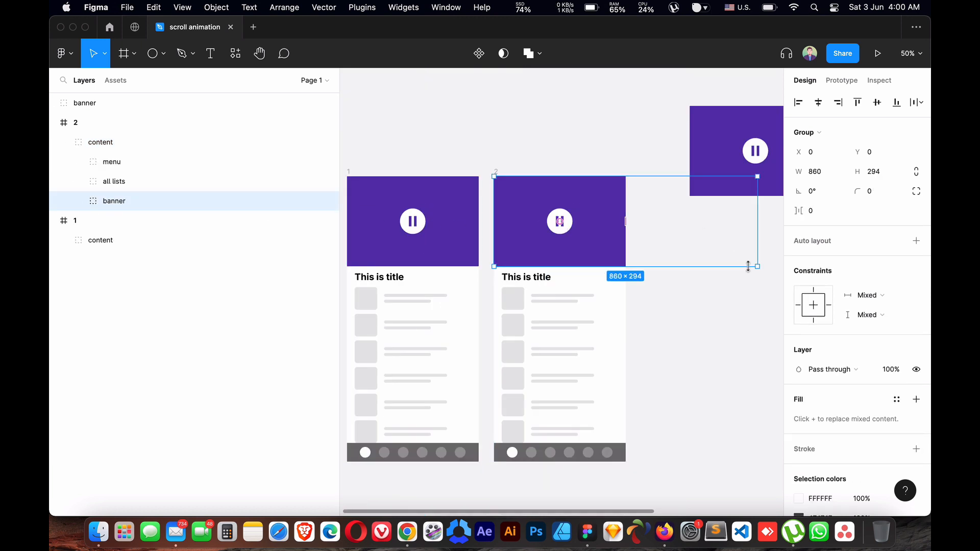
click(77, 201)
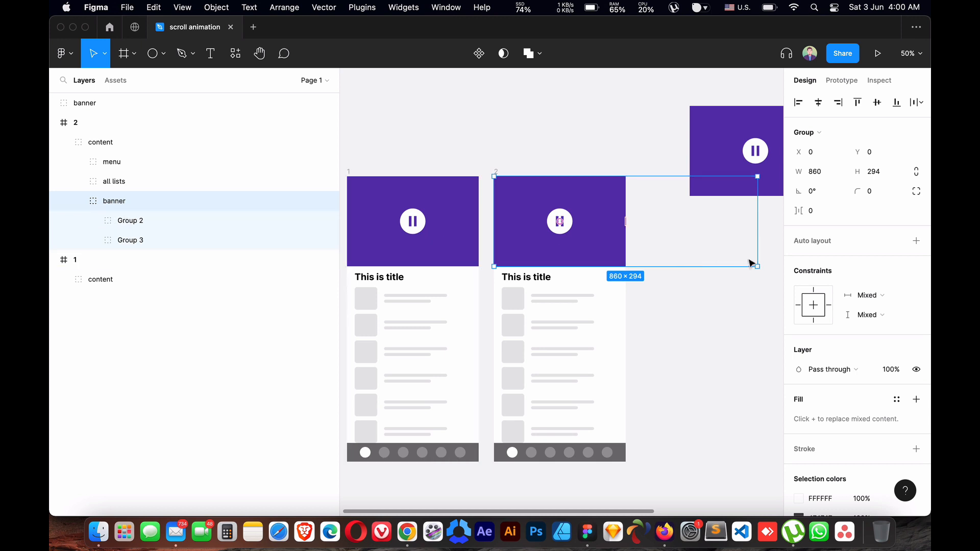
drag(759, 266, 571, 222)
click(645, 245)
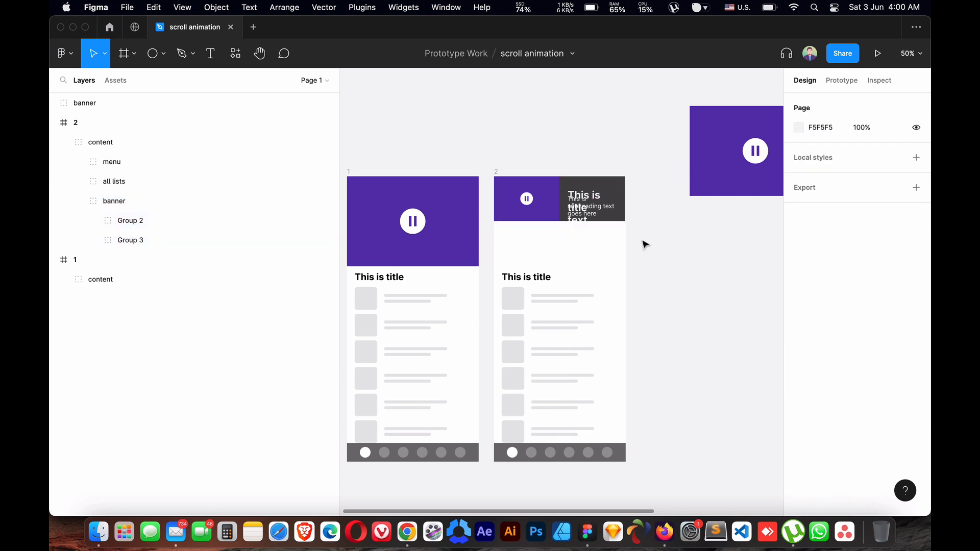
Set the font size of the "This is title text" layer in frame 2's banner to 20.
key(shift+0)
scroll(578, 218, up, 3)
super+click(578, 218)
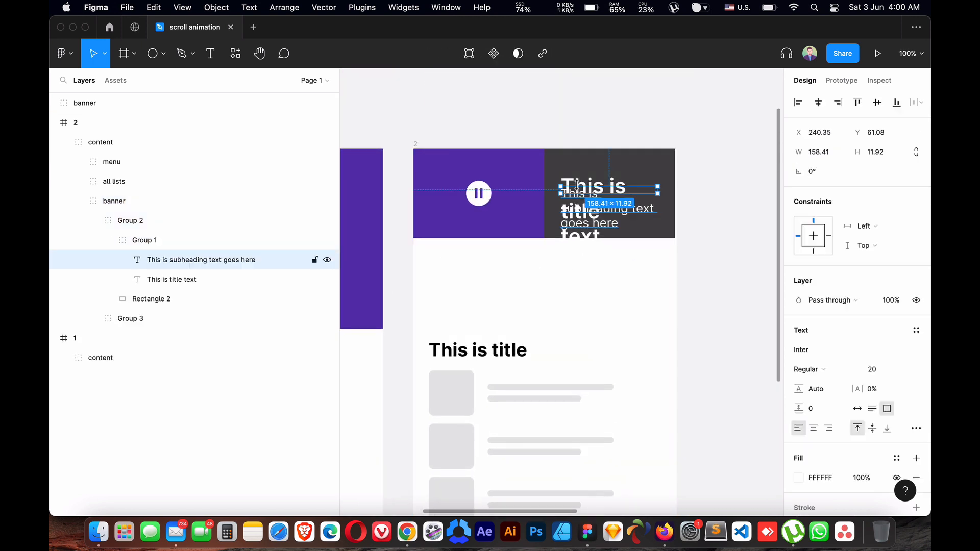
click(155, 279)
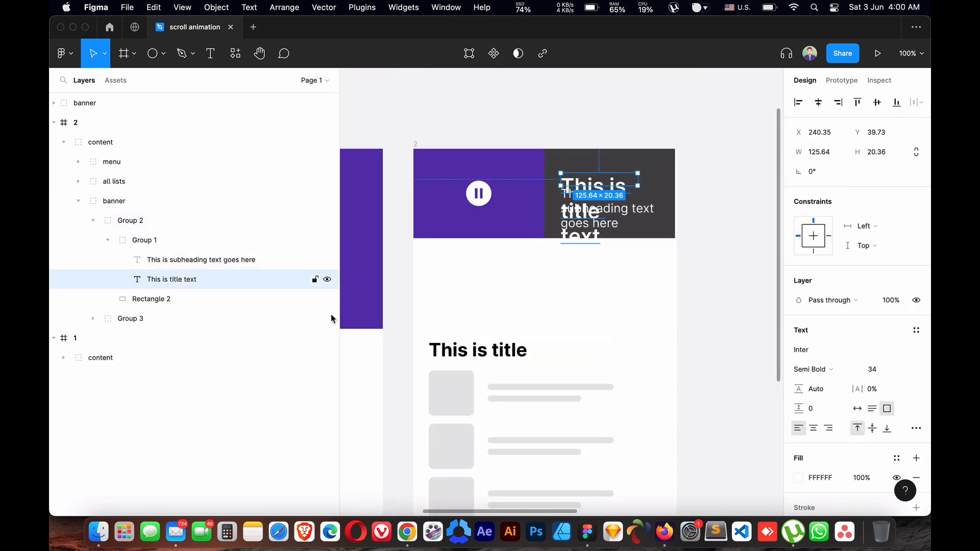
text(20)
key(Return)
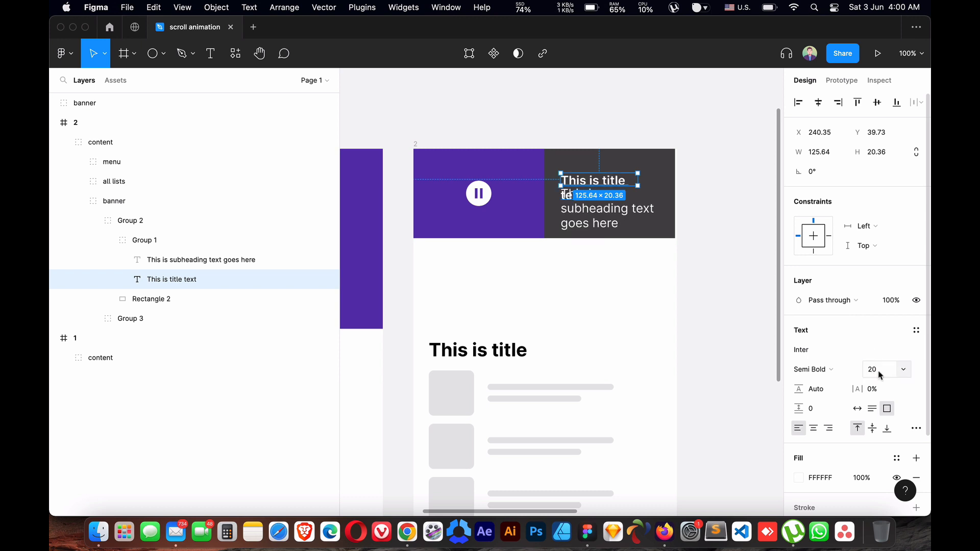
Set the font size of the "This is subheading text goes here" layer in frame 2's banner to 12.
click(199, 260)
text(1)
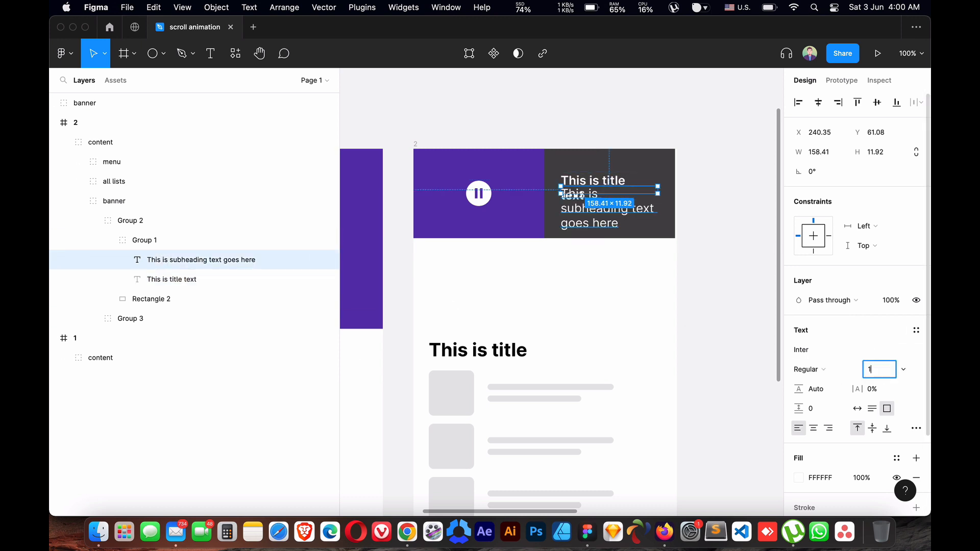
text(2)
key(Return)
click(637, 183)
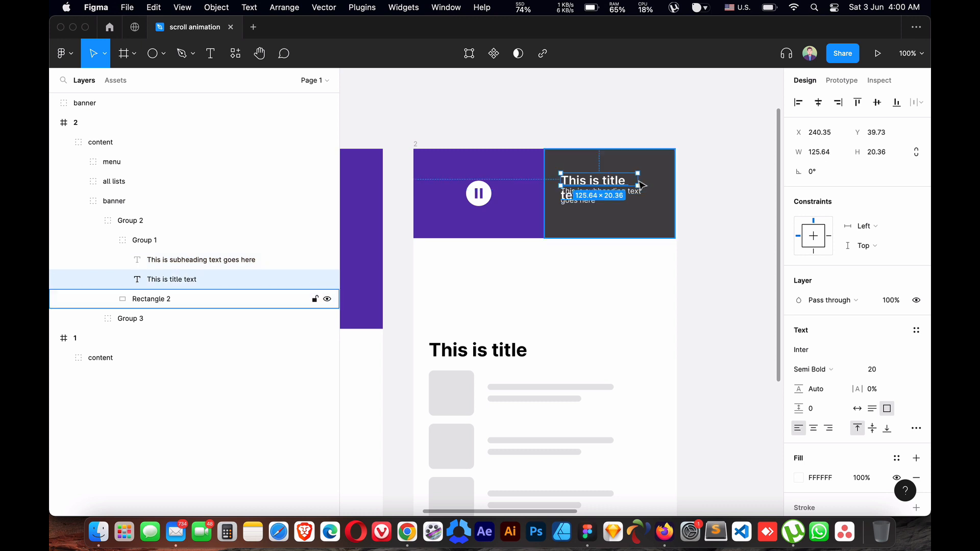
Widen frame 2's banner title text box to fit one line and centre the Group 1 text group within Rectangle 2 both ways.
drag(640, 184, 665, 179)
click(574, 197)
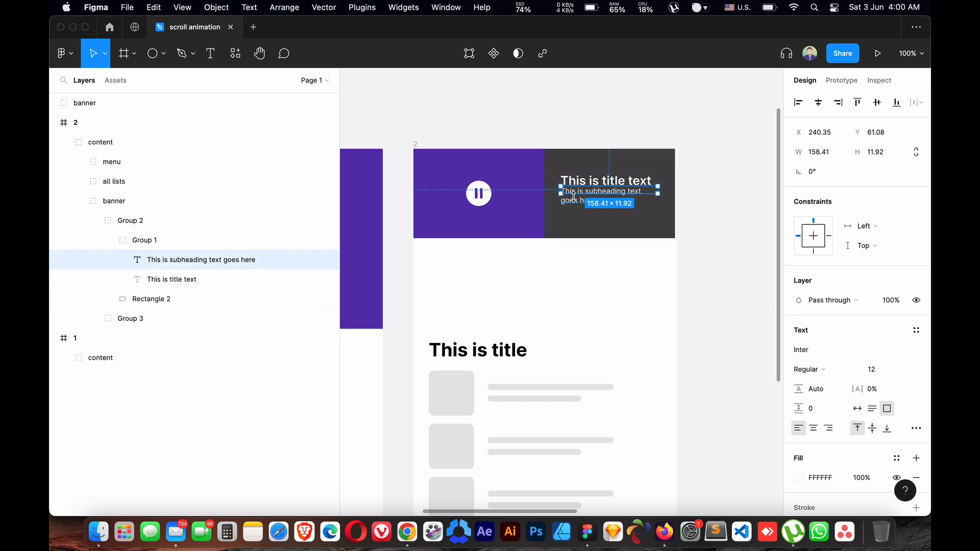
click(131, 243)
click(107, 242)
shift+click(134, 260)
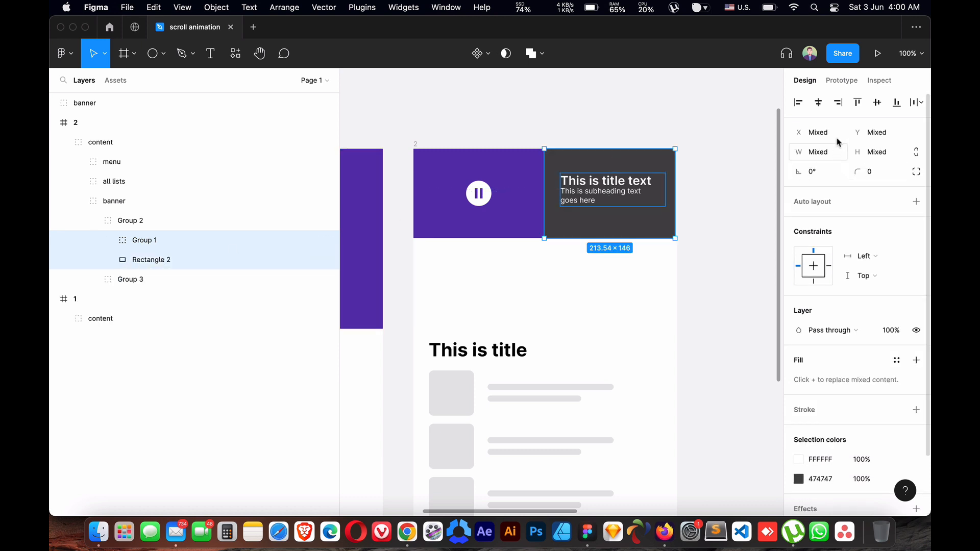
click(818, 105)
click(877, 103)
click(741, 267)
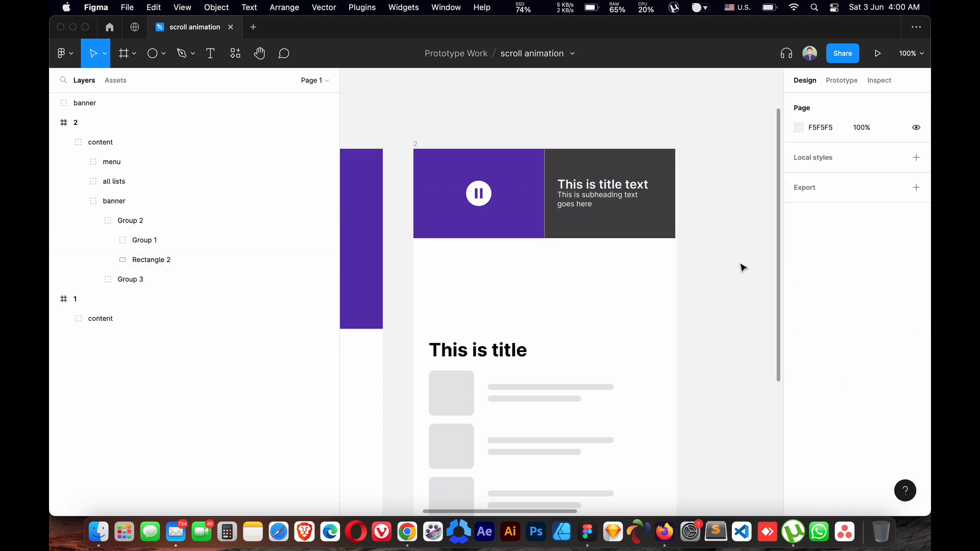
Widen Rectangle 2 in frame 2's banner to 216 so it reaches the frame's far edge.
click(674, 180)
super+click(663, 220)
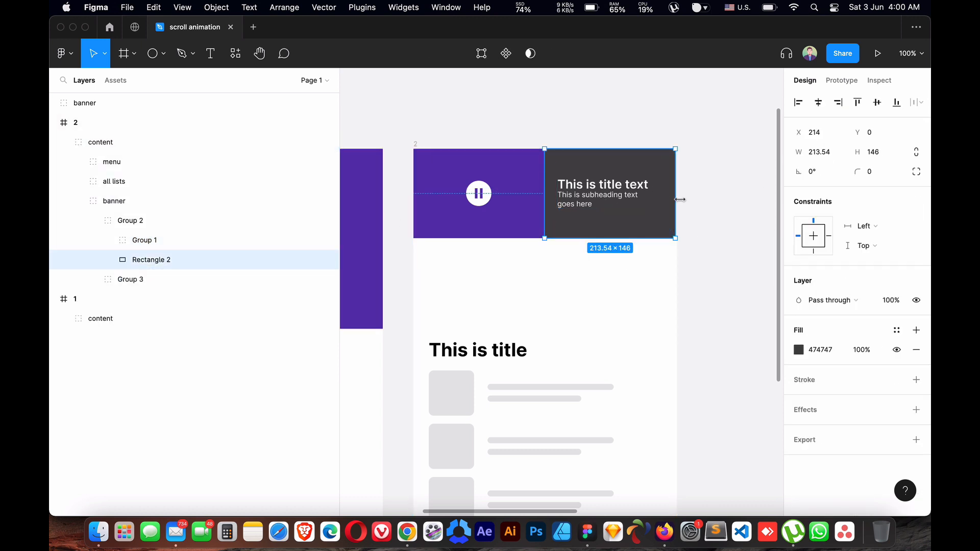
key(Left)
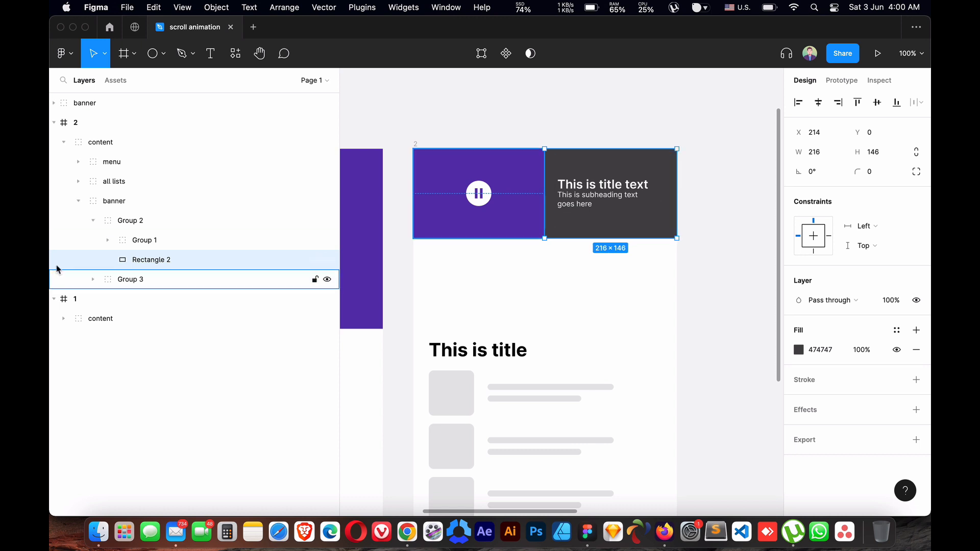
click(720, 256)
Move frame 2's "all lists" group straight up to Y 73 so its title overlaps the banner.
click(103, 200)
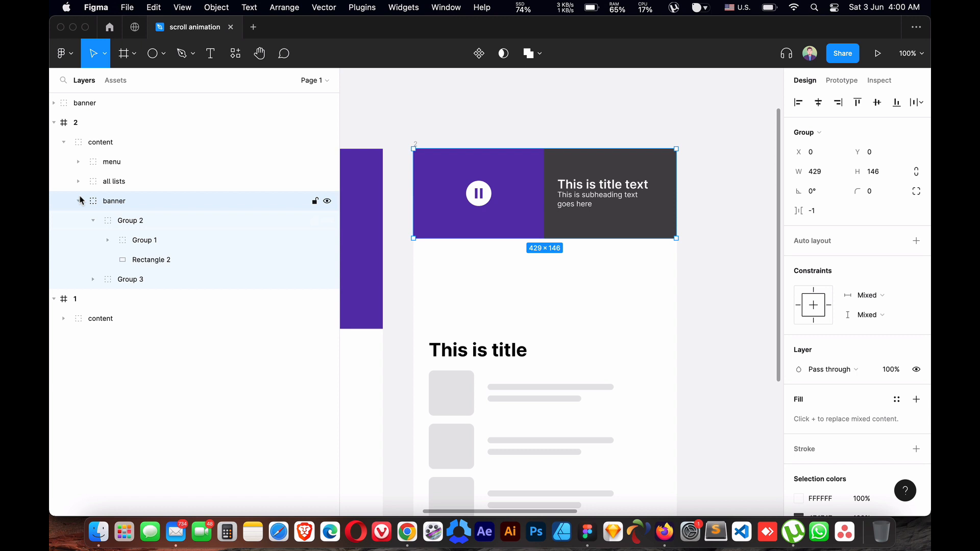
click(64, 143)
click(98, 144)
click(460, 348)
click(461, 353)
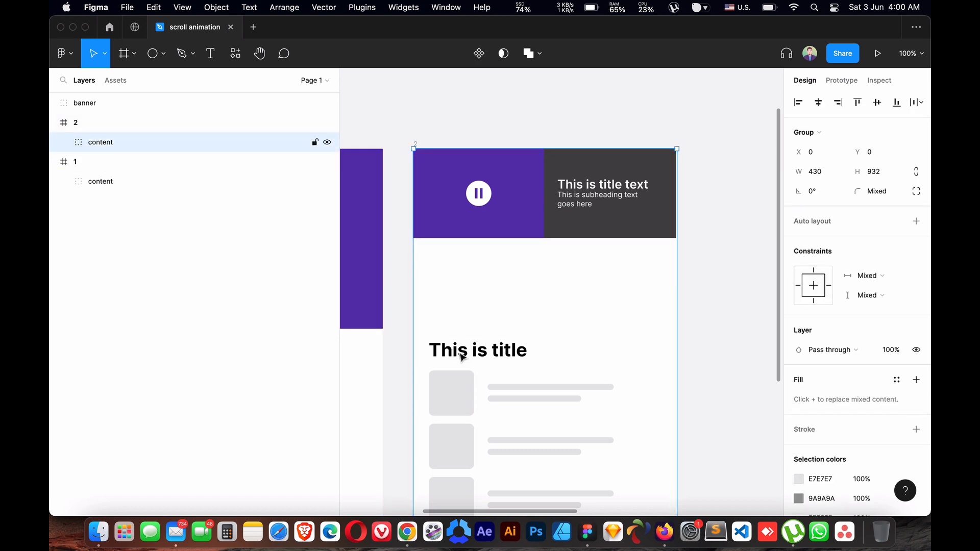
double_click(460, 356)
drag(461, 366, 456, 227)
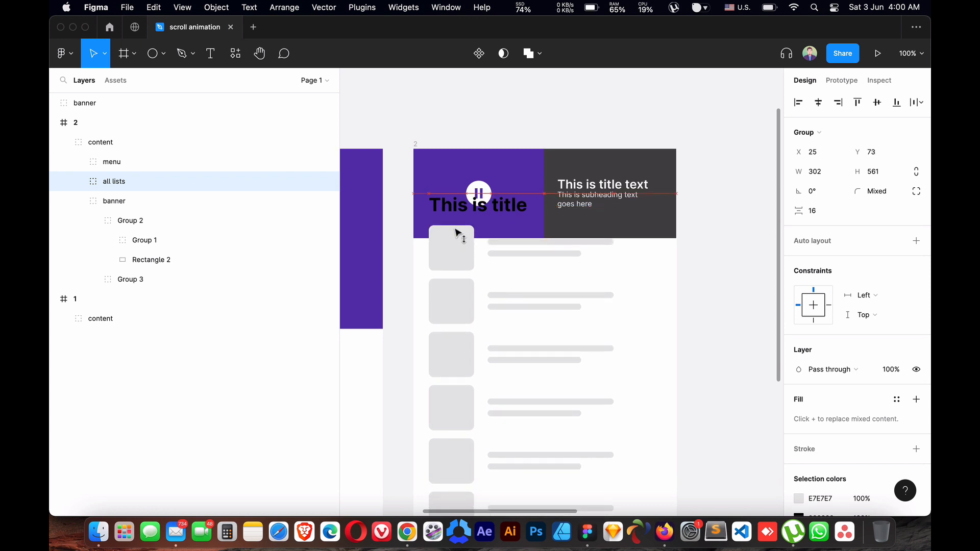
Reorder the banner group above "all lists" within frame 2's content group so it covers the list title.
click(87, 204)
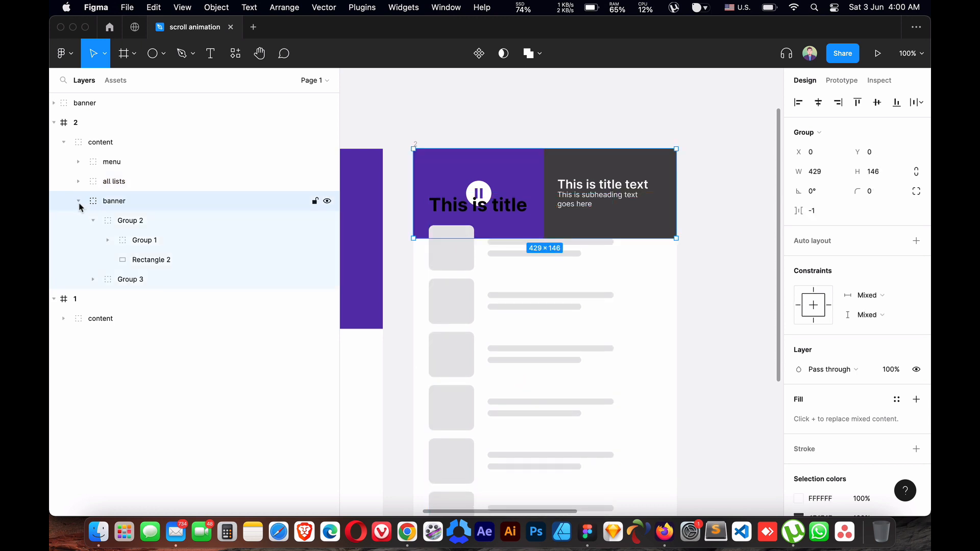
click(78, 201)
drag(102, 204, 113, 176)
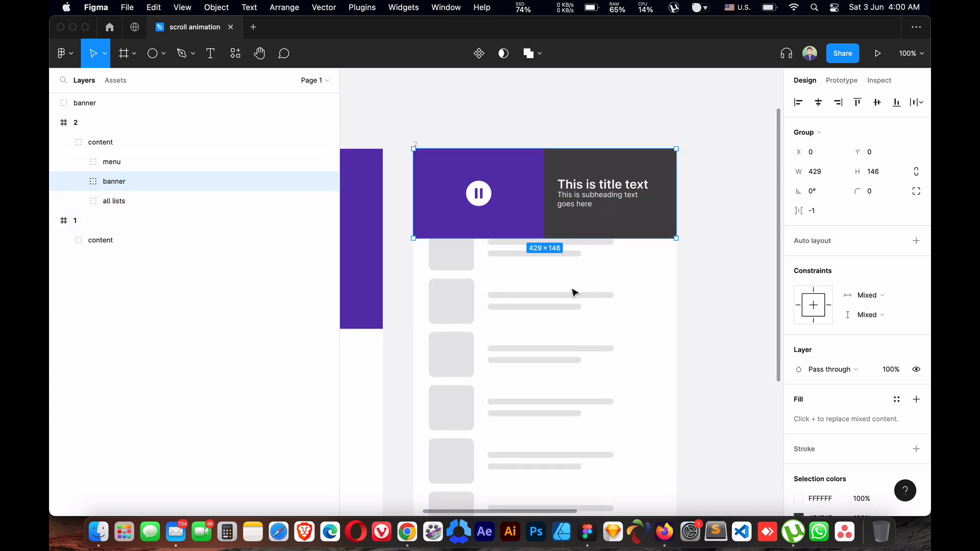
click(714, 302)
Duplicate list item 6 in frame 2 four times downward with 13 px gaps to create items 7 to 10.
scroll(689, 337, down, 5)
click(455, 324)
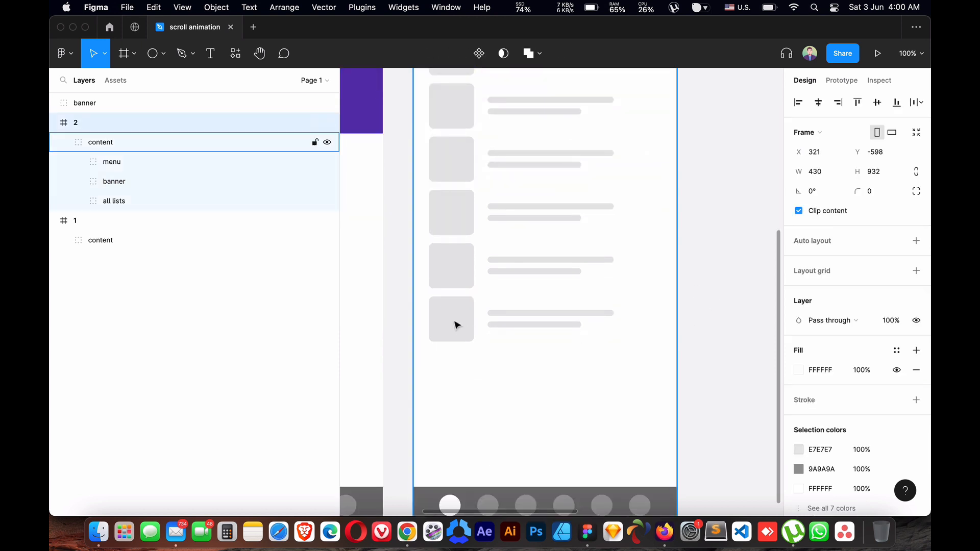
click(457, 325)
click(461, 324)
click(463, 322)
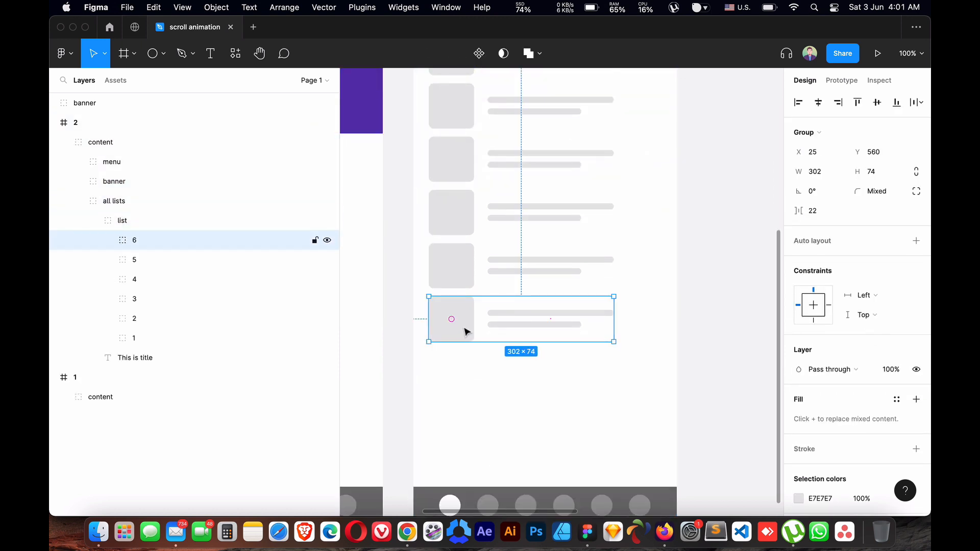
scroll(485, 307, down, 3)
key(super+d)
drag(466, 199, 466, 255)
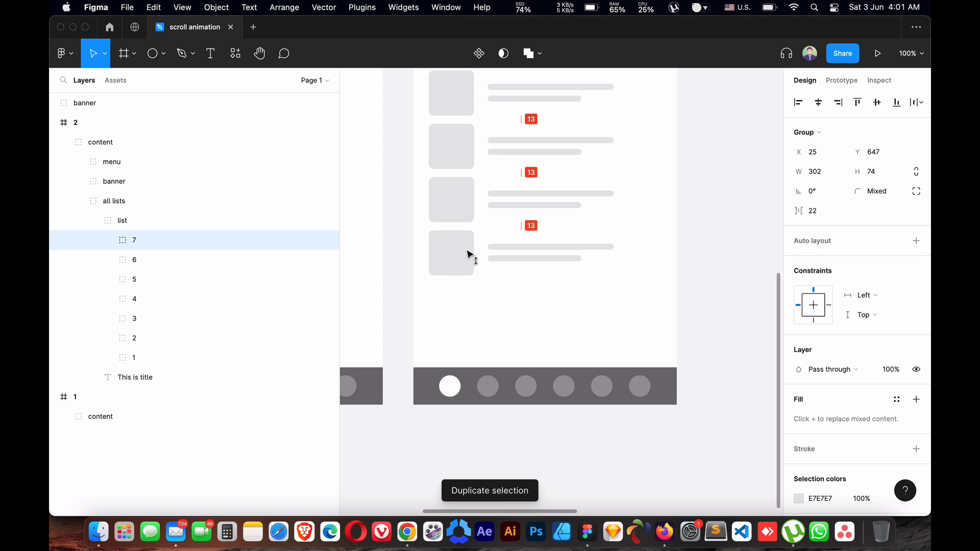
key(super+d)
key(super+d)
key(super+d)
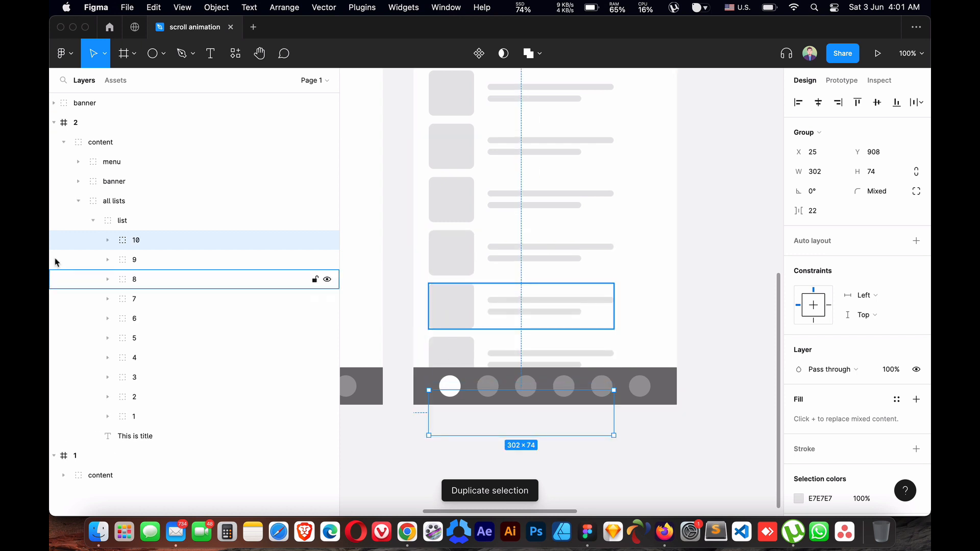
Collapse the layer trees of frames 2 and 1 and clear the selection.
click(83, 201)
click(62, 142)
click(54, 123)
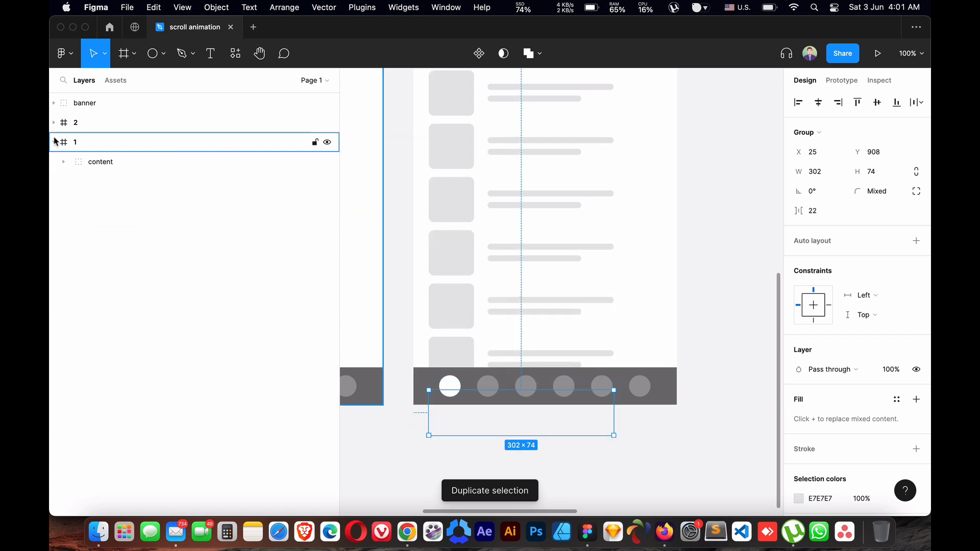
click(53, 142)
click(411, 442)
Add a prototype connection from frame 1 to frame 2.
key(super+minus)
scroll(411, 443, up, 3)
scroll(411, 443, left, 1)
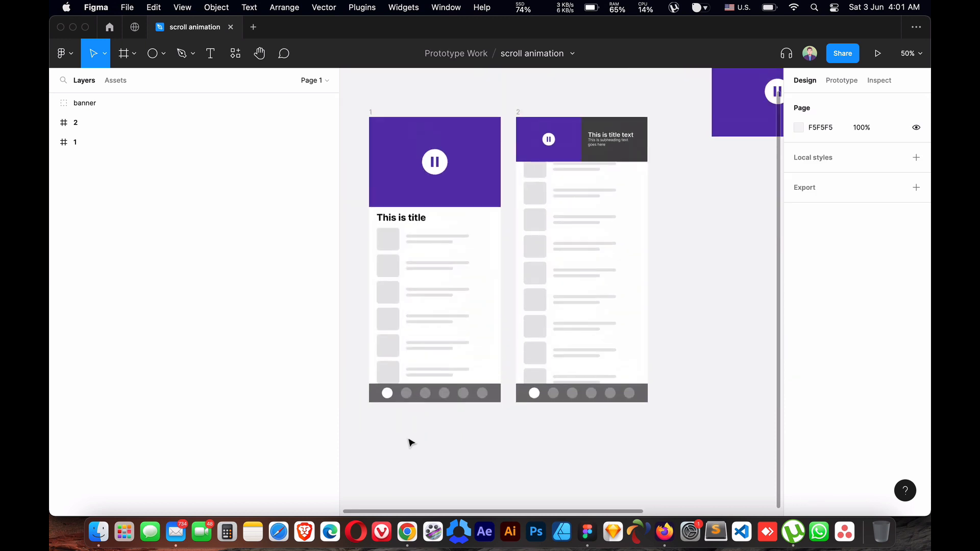
click(395, 170)
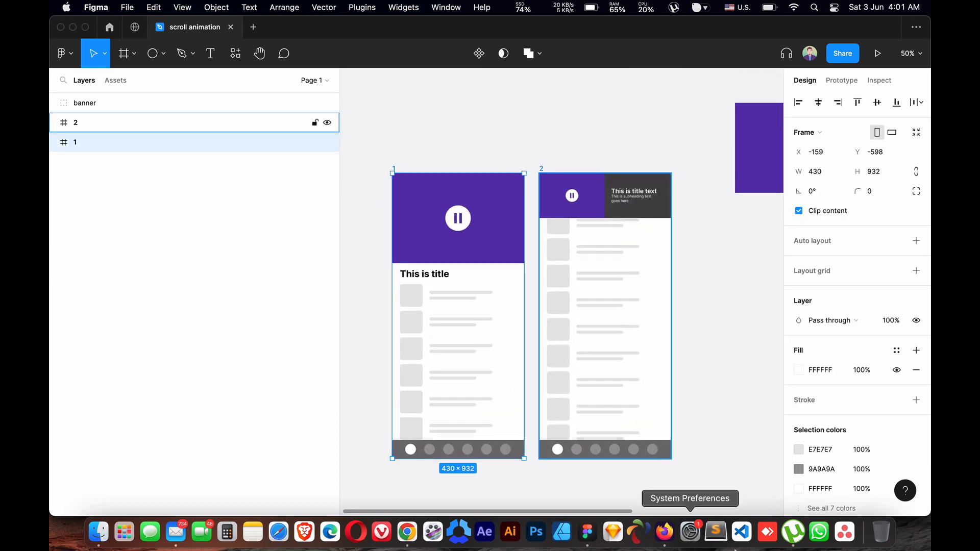
click(840, 81)
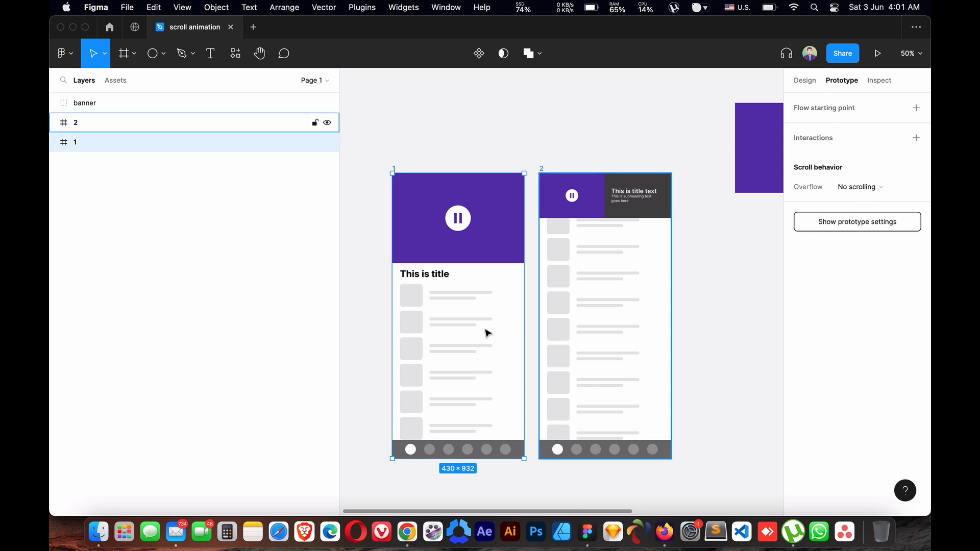
drag(524, 316, 613, 289)
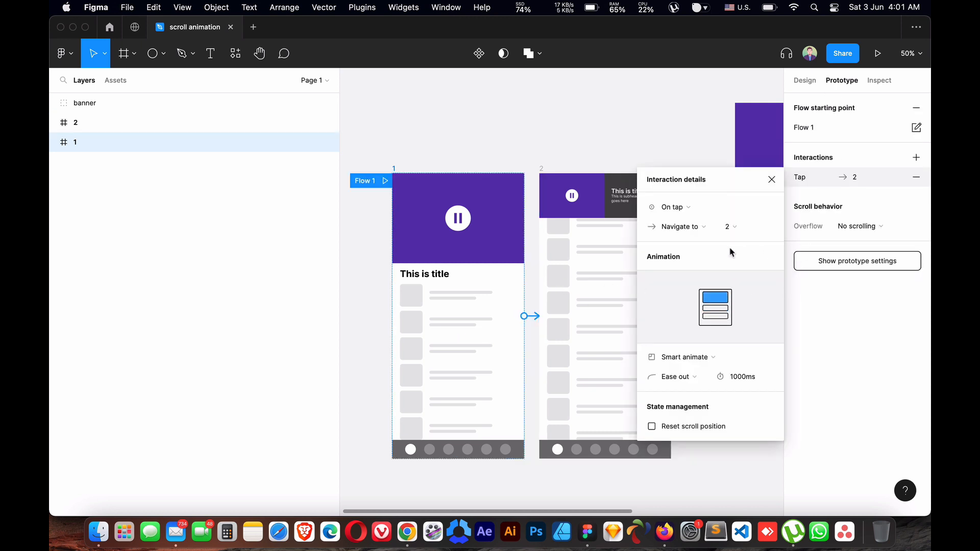
Set the trigger of frame 1's interaction to On drag, with Ease out easing.
click(682, 213)
click(681, 218)
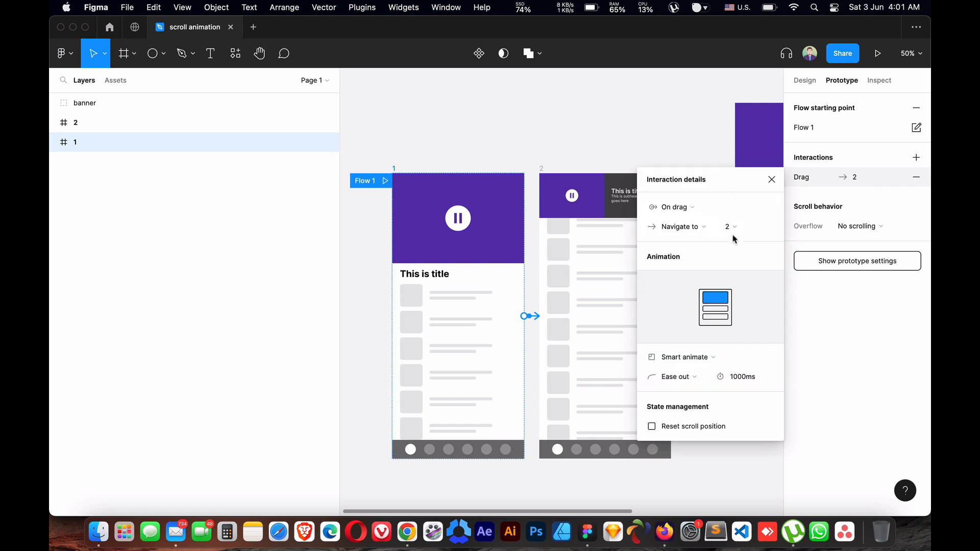
click(675, 376)
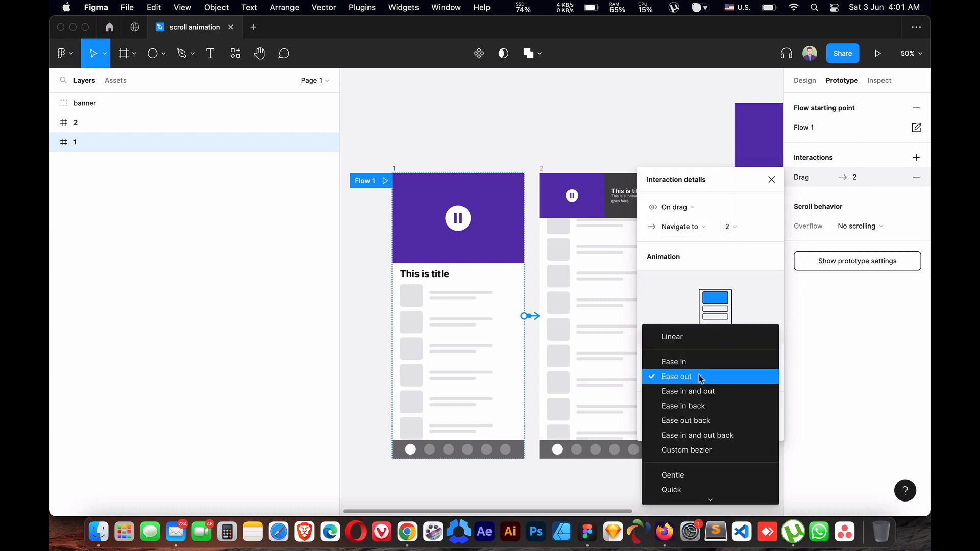
click(726, 378)
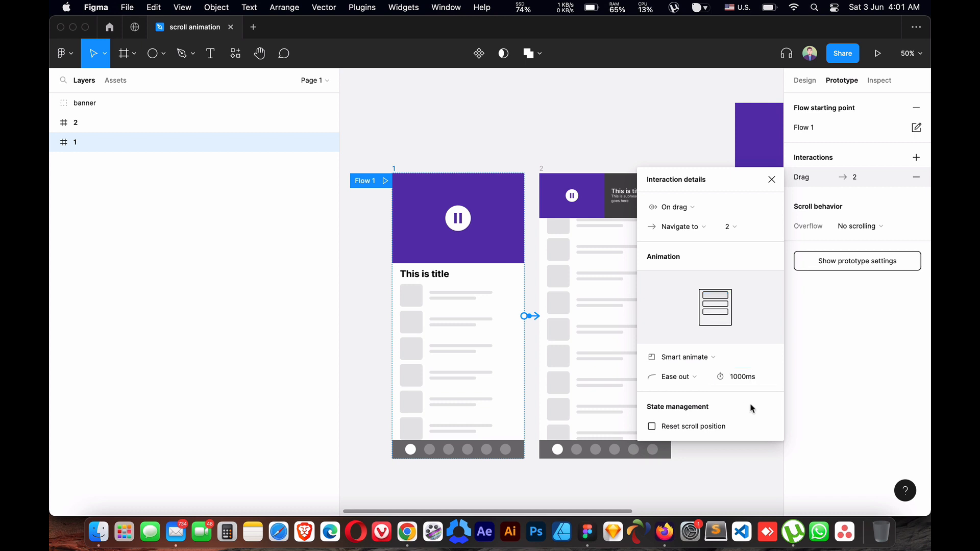
Add a prototype connection from frame 2 back to frame 1 with Smart animate.
click(550, 171)
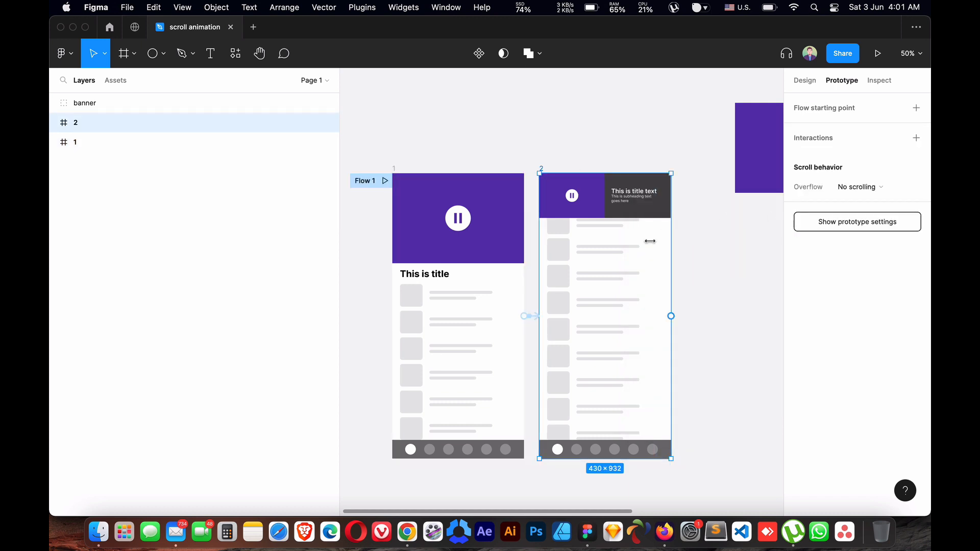
drag(671, 316, 526, 328)
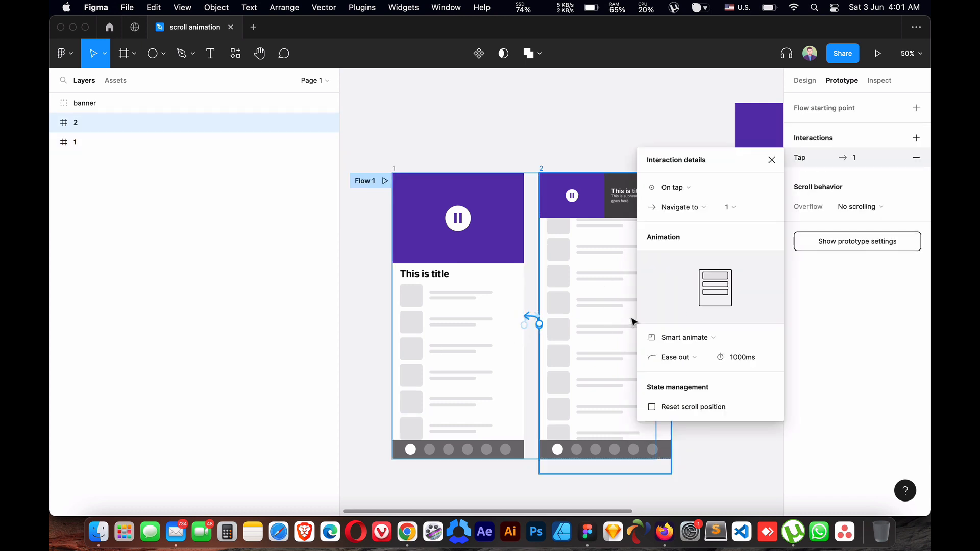
click(689, 340)
click(687, 340)
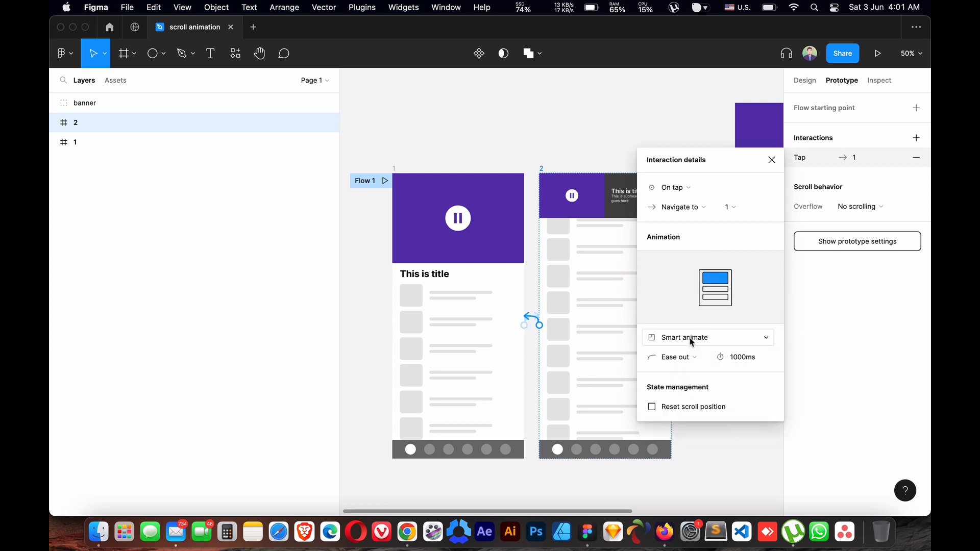
click(687, 340)
Set the trigger of frame 2's interaction to On drag, keeping Smart animate, Ease out and frame 1 as the destination.
click(686, 209)
click(681, 186)
click(679, 199)
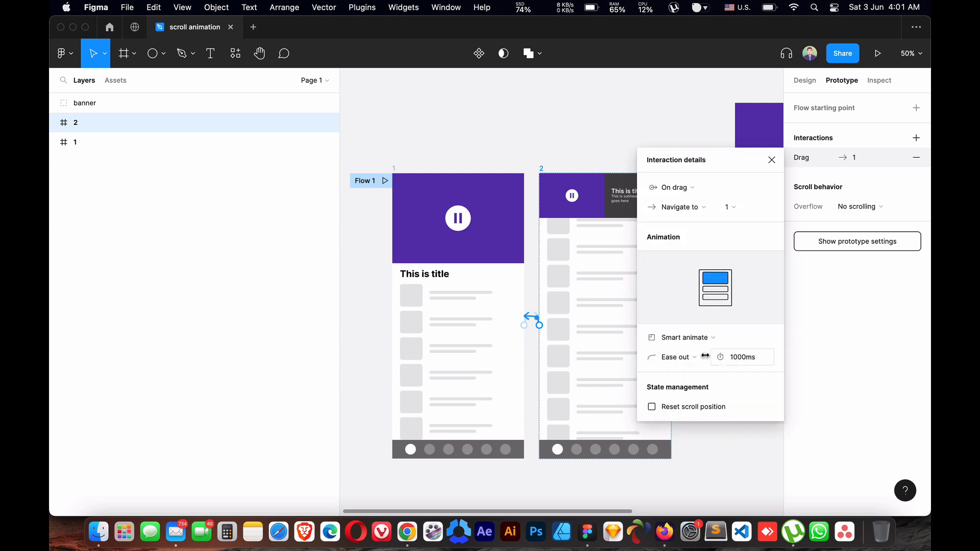
click(698, 339)
click(699, 339)
click(698, 360)
click(700, 363)
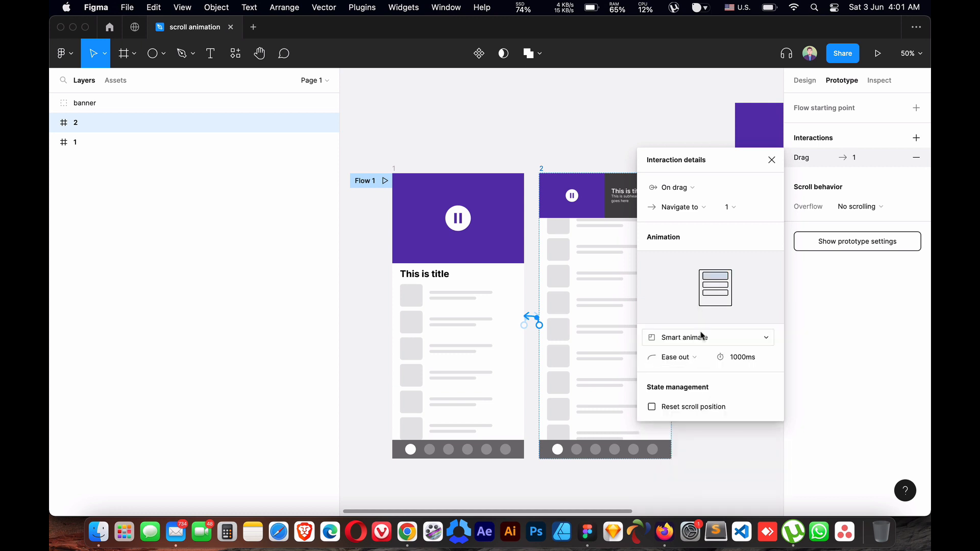
click(732, 207)
click(731, 209)
click(771, 160)
click(440, 161)
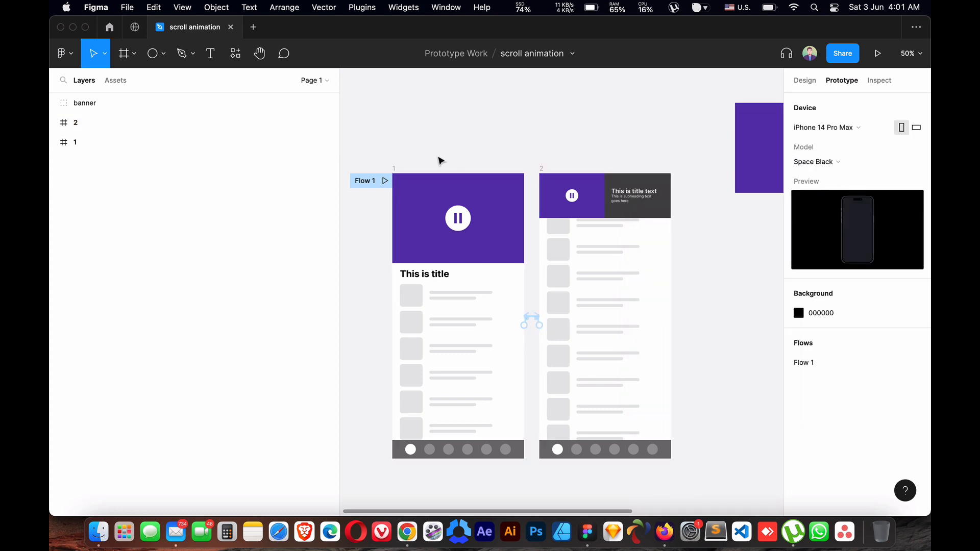
Preview the prototype from frame 1, test the banner transition in both directions by swiping the list, and close the preview.
click(402, 168)
click(877, 55)
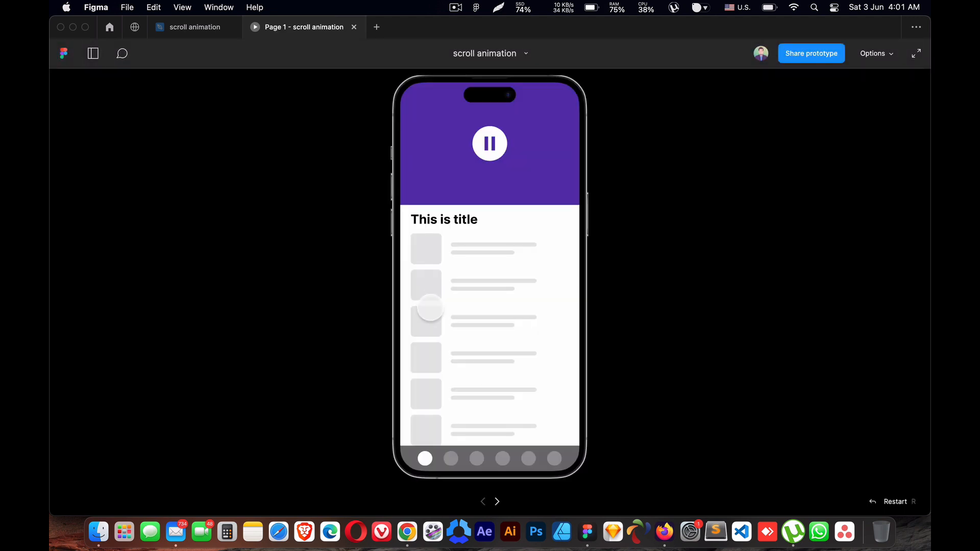
scroll(473, 301, down, 5)
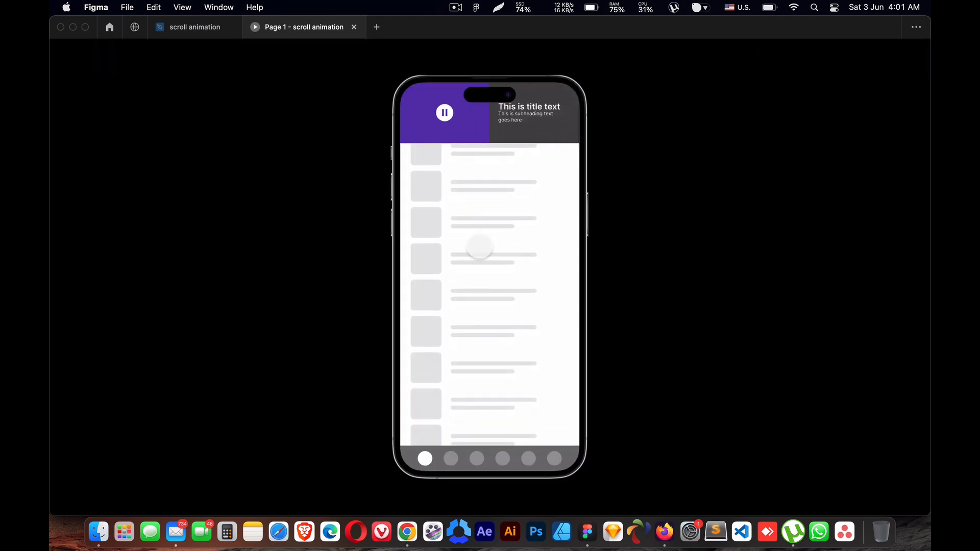
drag(491, 193, 488, 258)
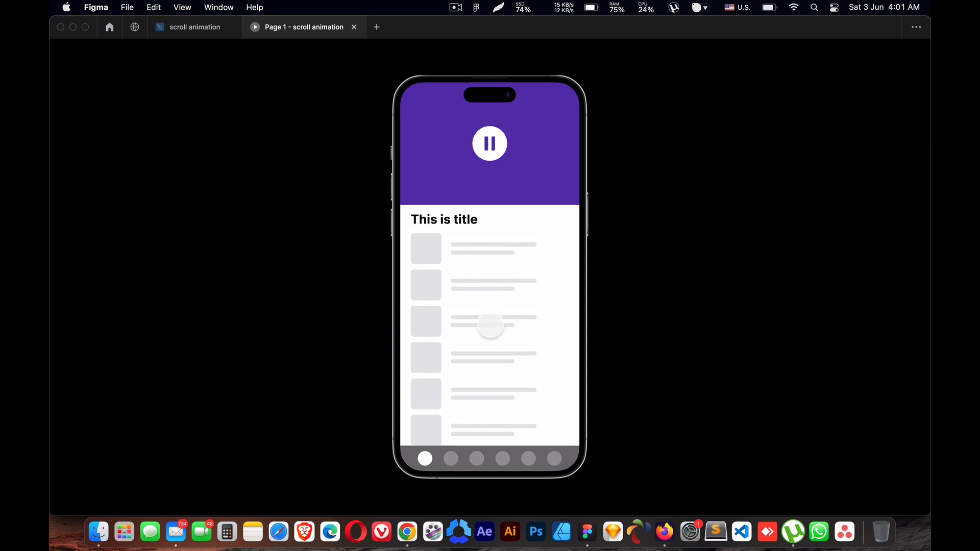
drag(490, 329, 478, 276)
drag(477, 221, 483, 256)
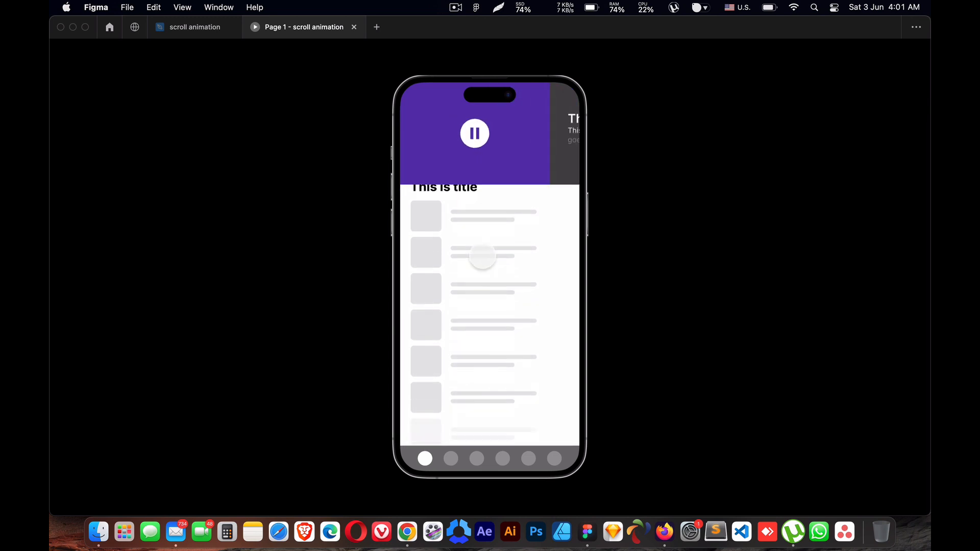
click(353, 28)
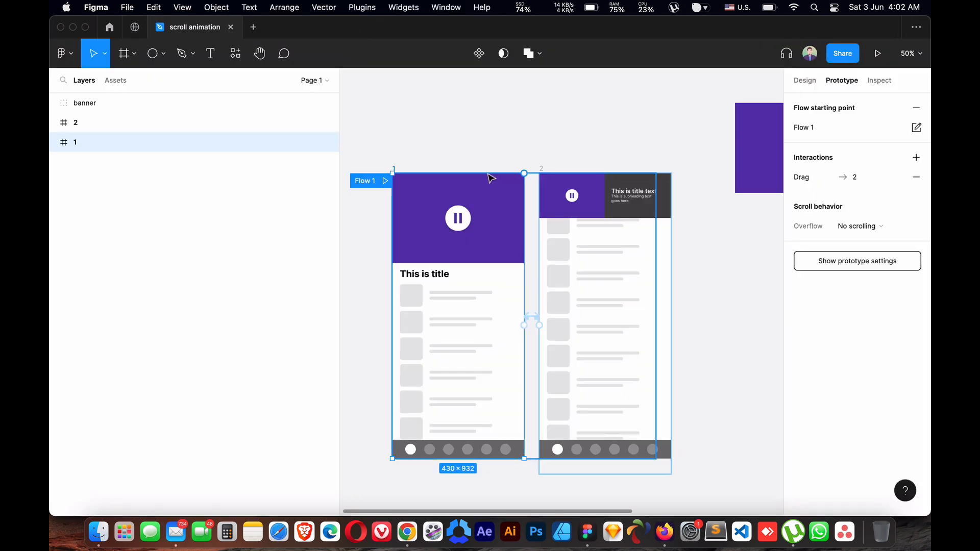